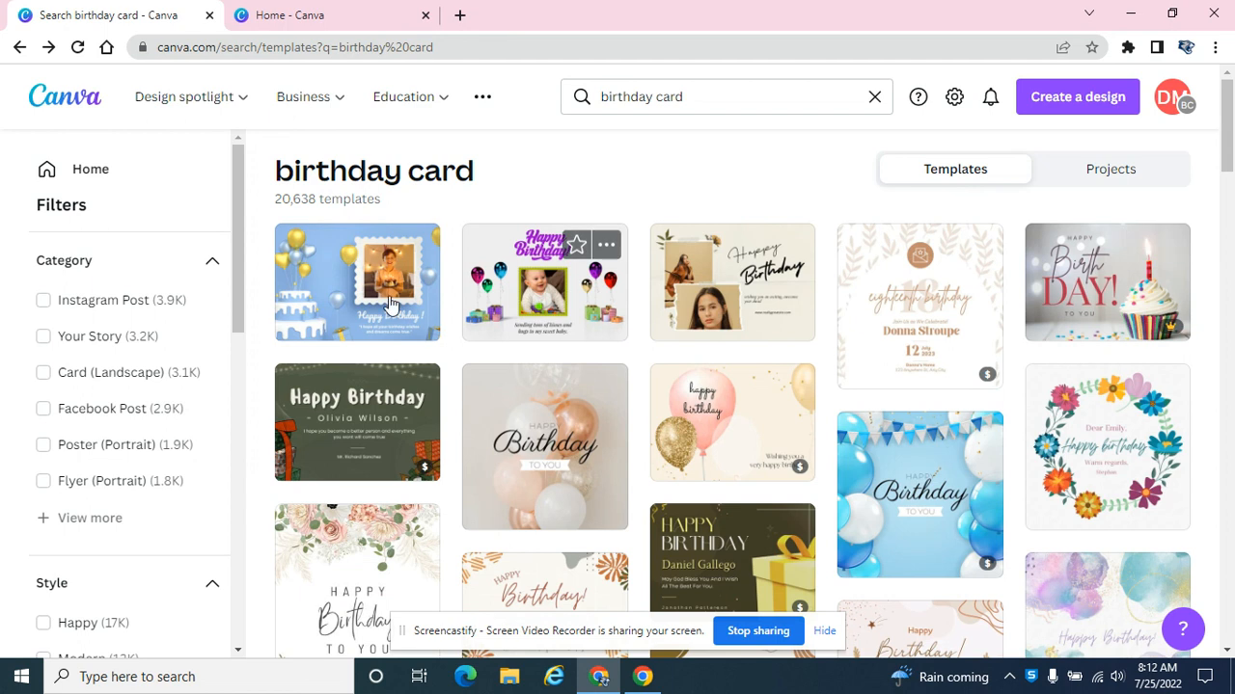
# Open the blue birthday card template with the photo stamp and balloons, and view its card printing options.
pyautogui.click(359, 295)
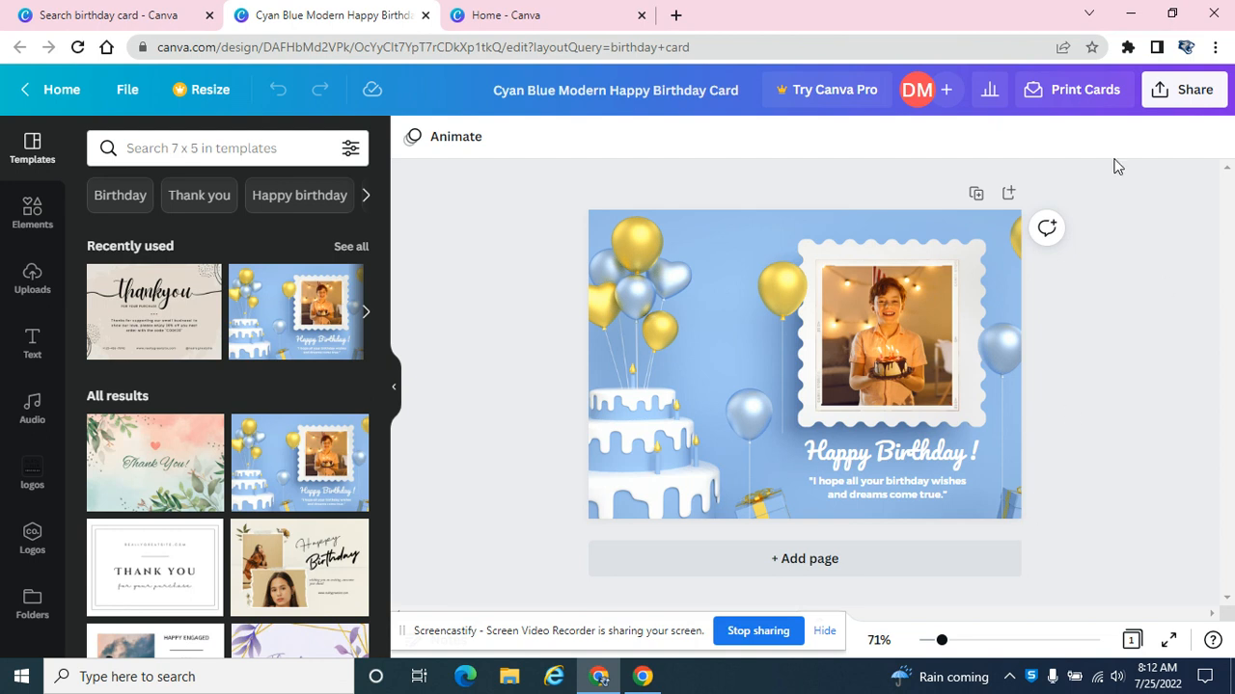
pyautogui.click(1078, 92)
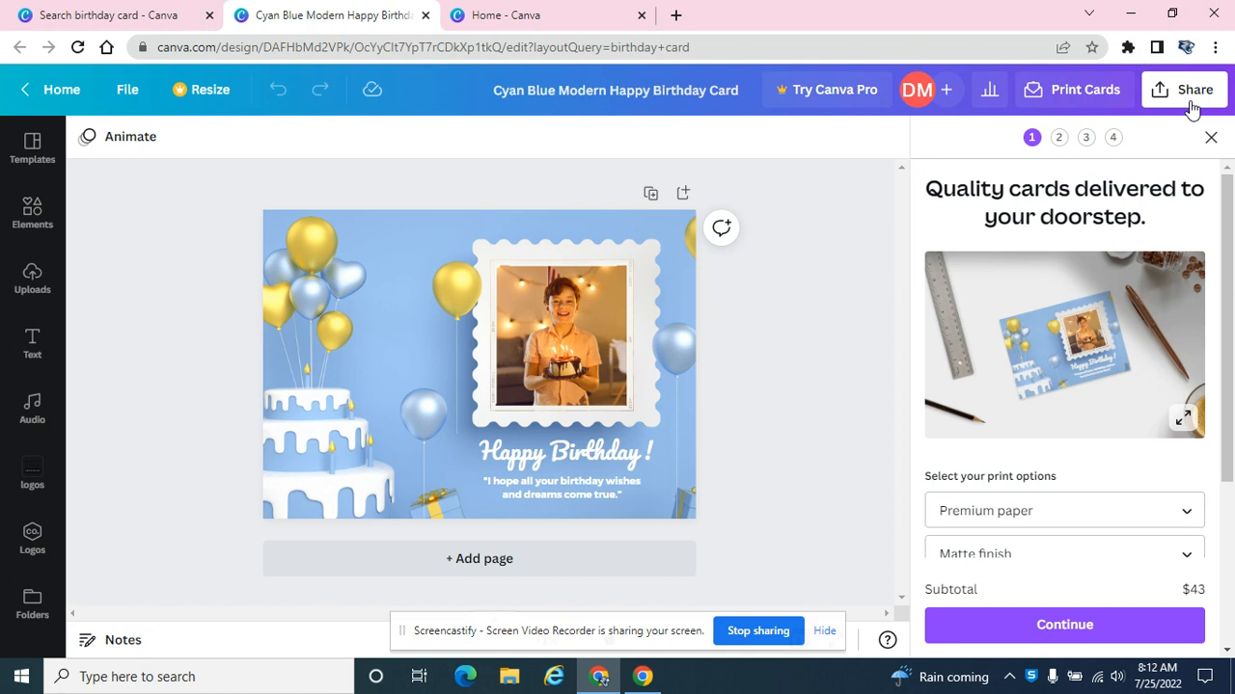
pyautogui.click(1210, 137)
# View the print product choices in the template's sharing options, and close the template and birthday card search pages.
pyautogui.click(1196, 104)
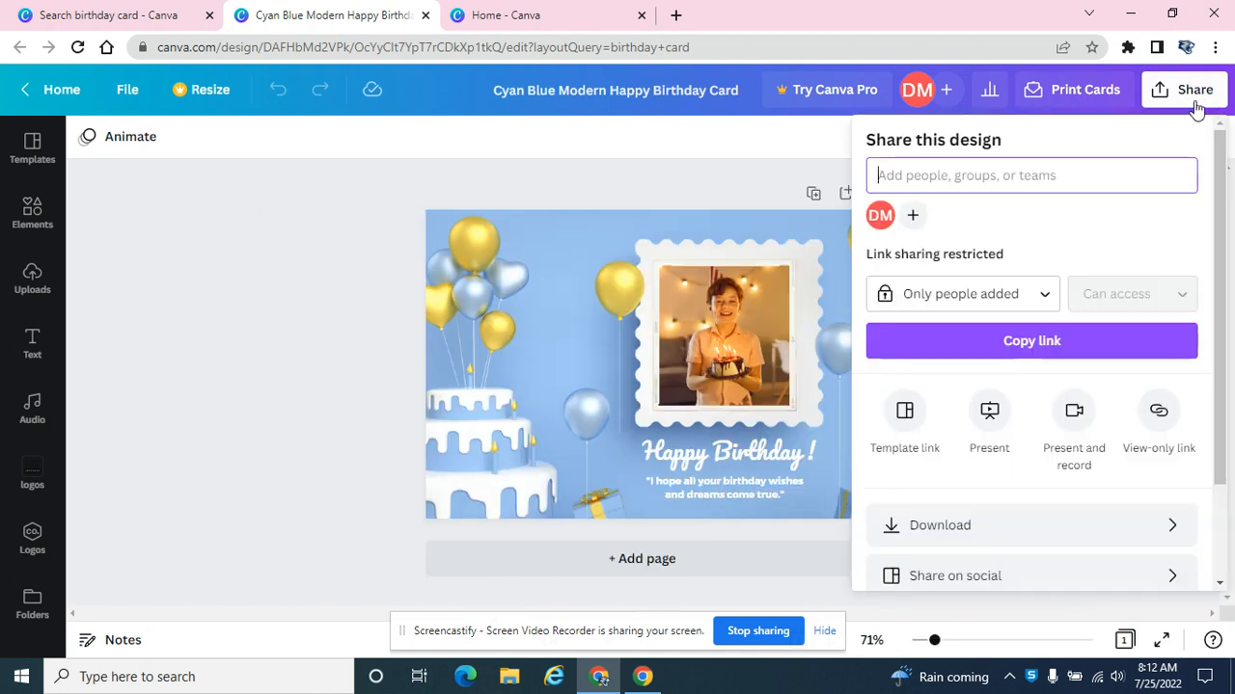
pyautogui.scroll(-2, 1064, 549)
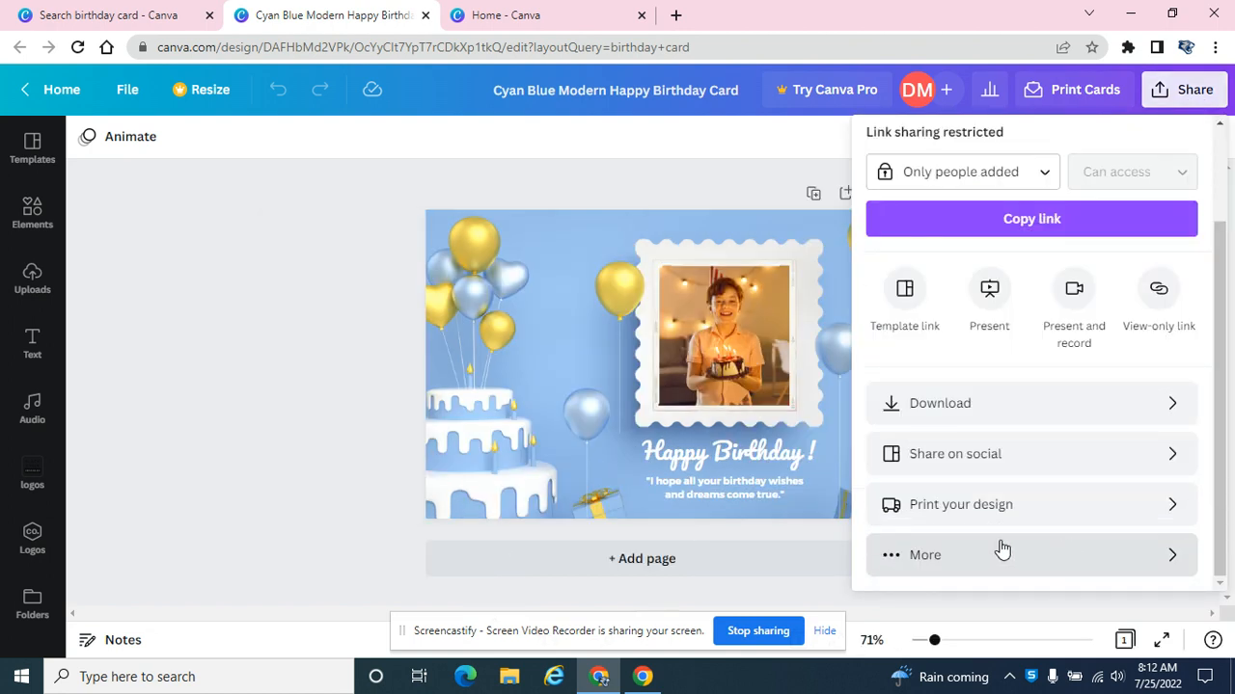
pyautogui.click(1162, 508)
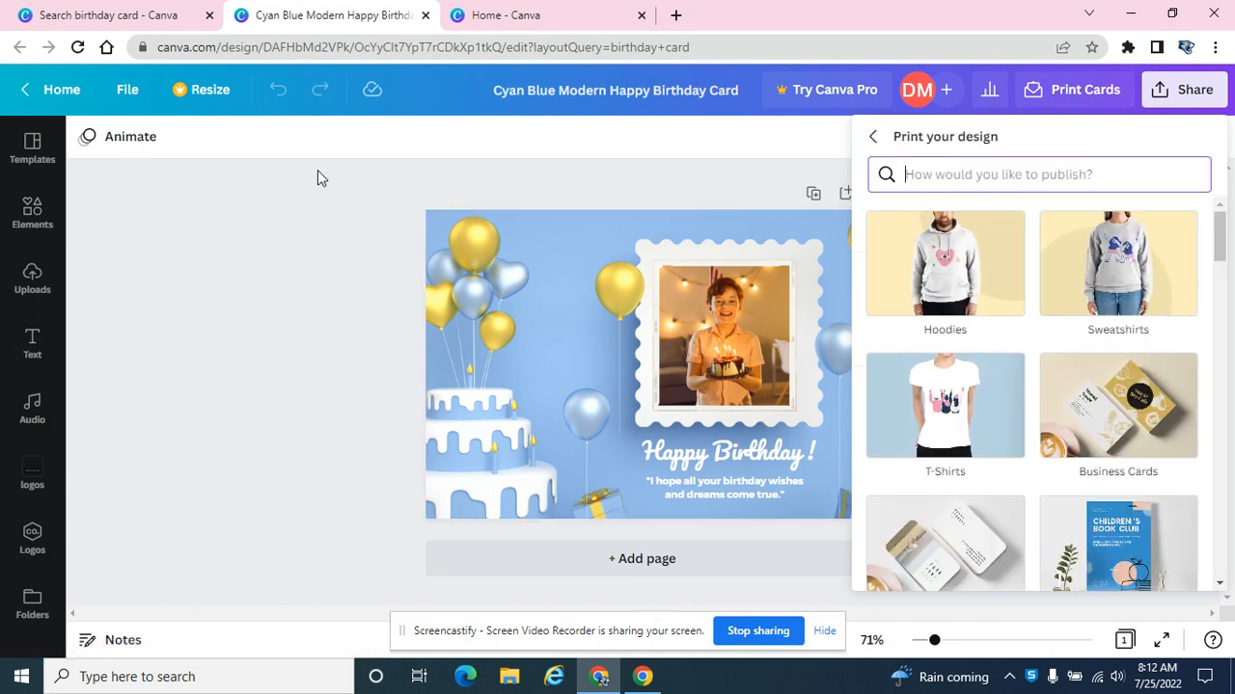
pyautogui.click(425, 16)
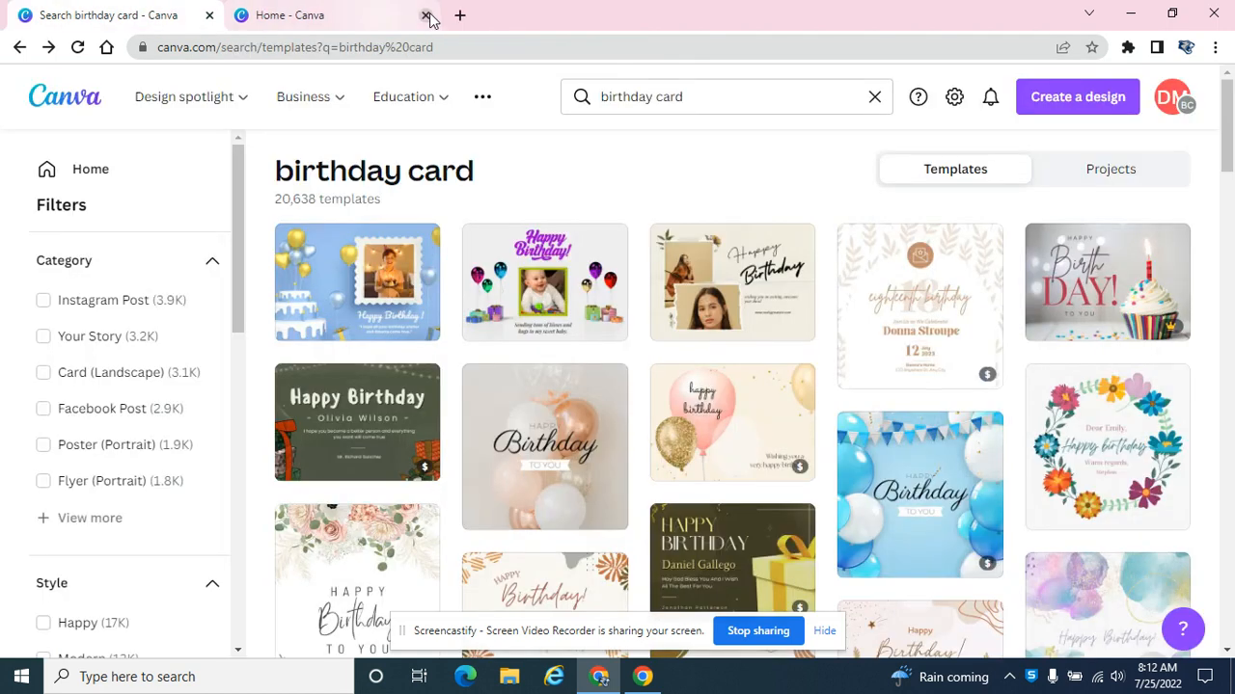
pyautogui.click(210, 15)
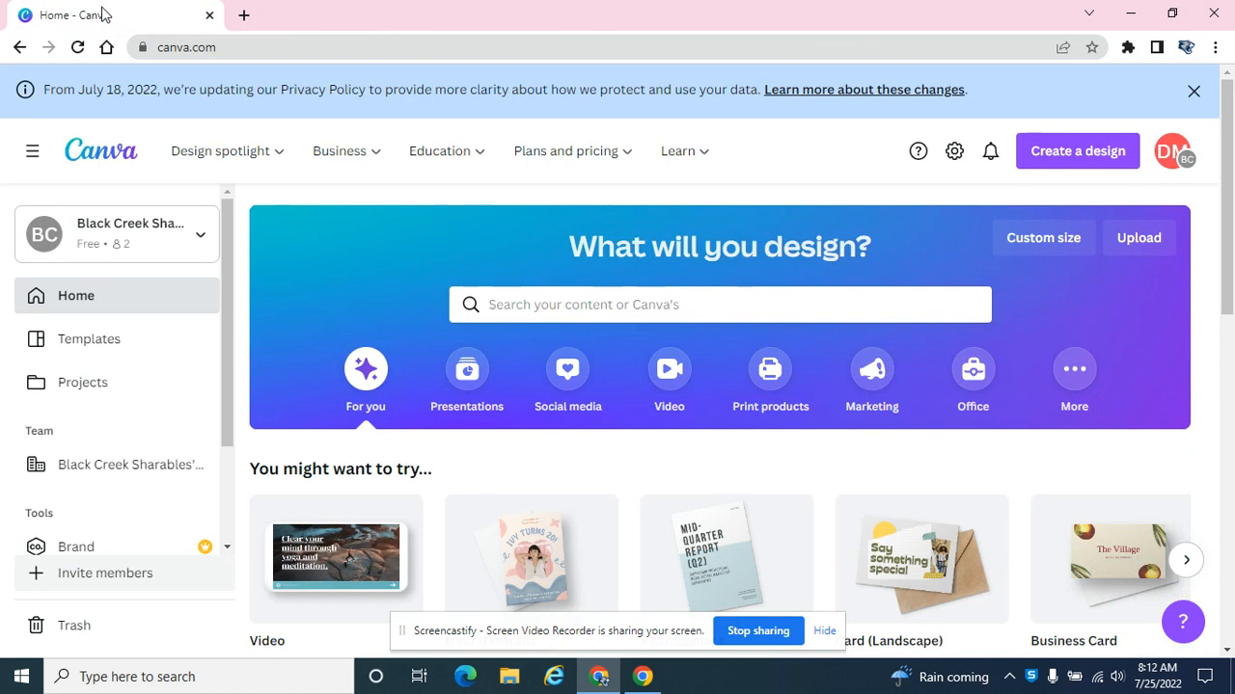
# Create a new custom-size design 11 in wide and 8.5 in high.
pyautogui.click(1056, 253)
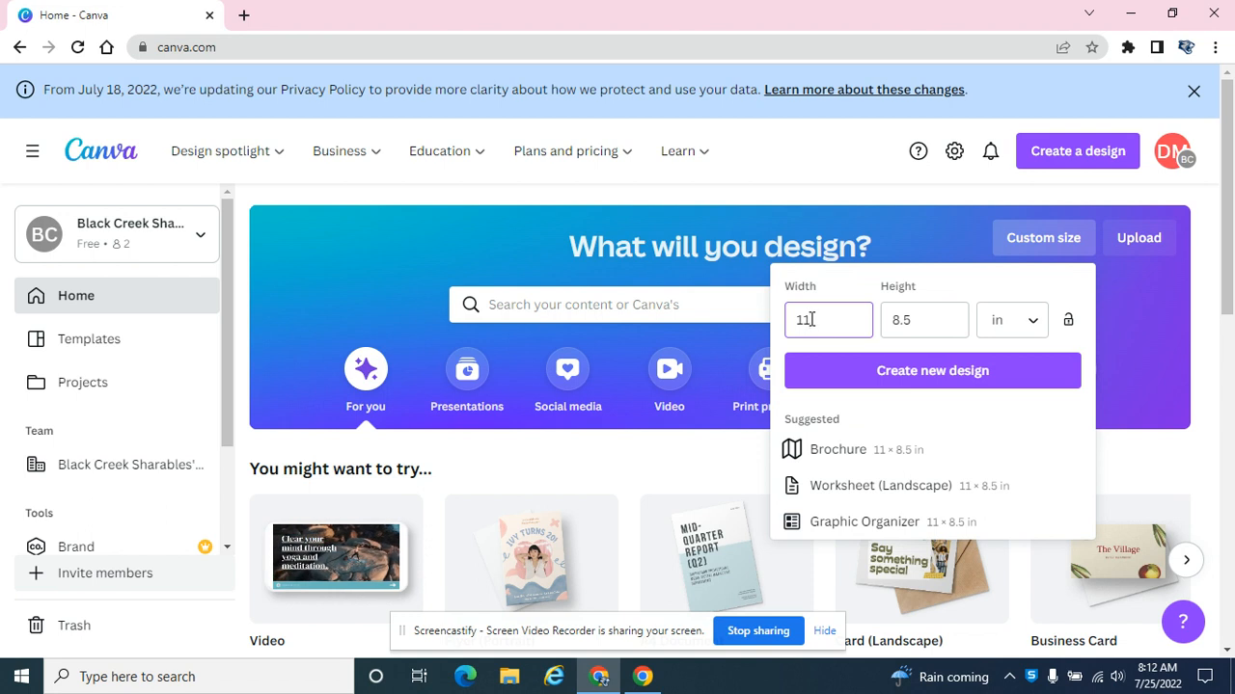
pyautogui.click(897, 319)
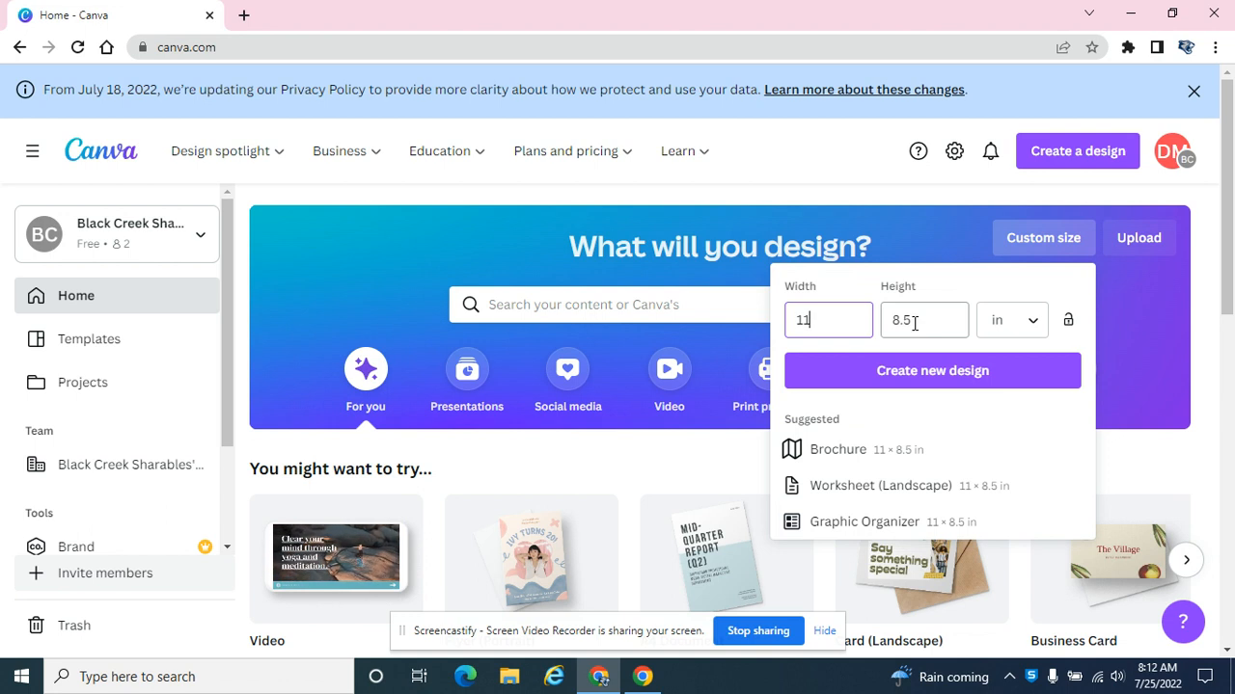
pyautogui.click(830, 325)
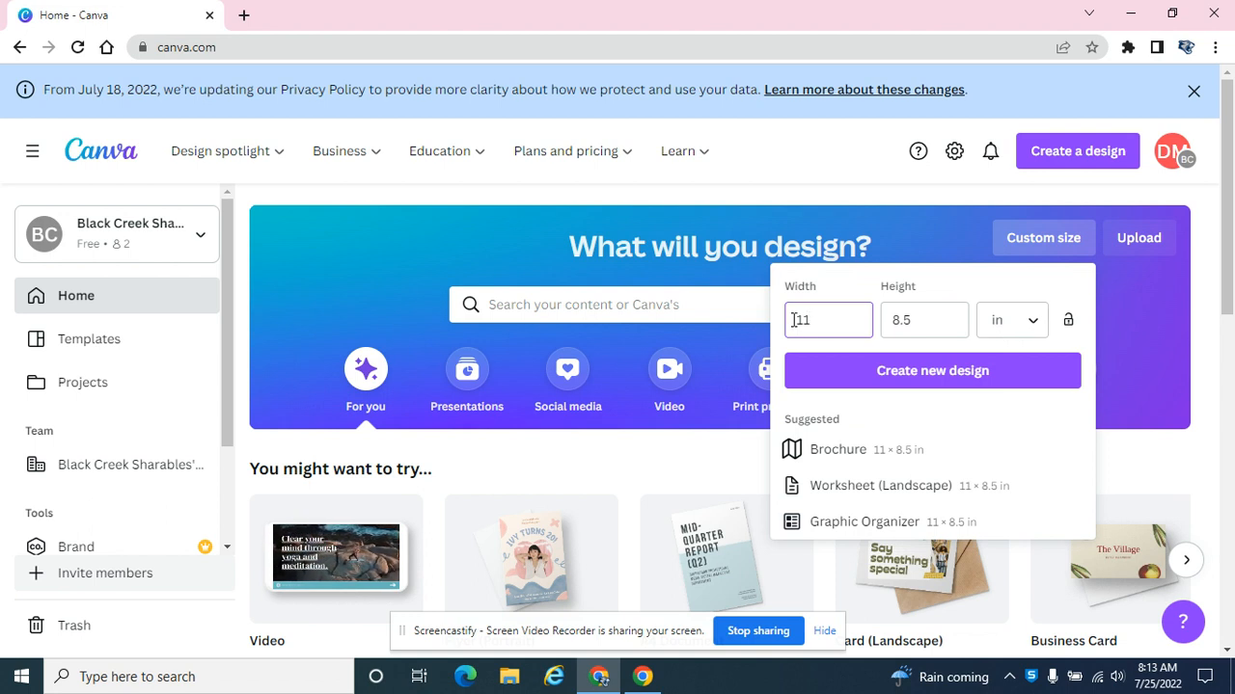
pyautogui.click(906, 374)
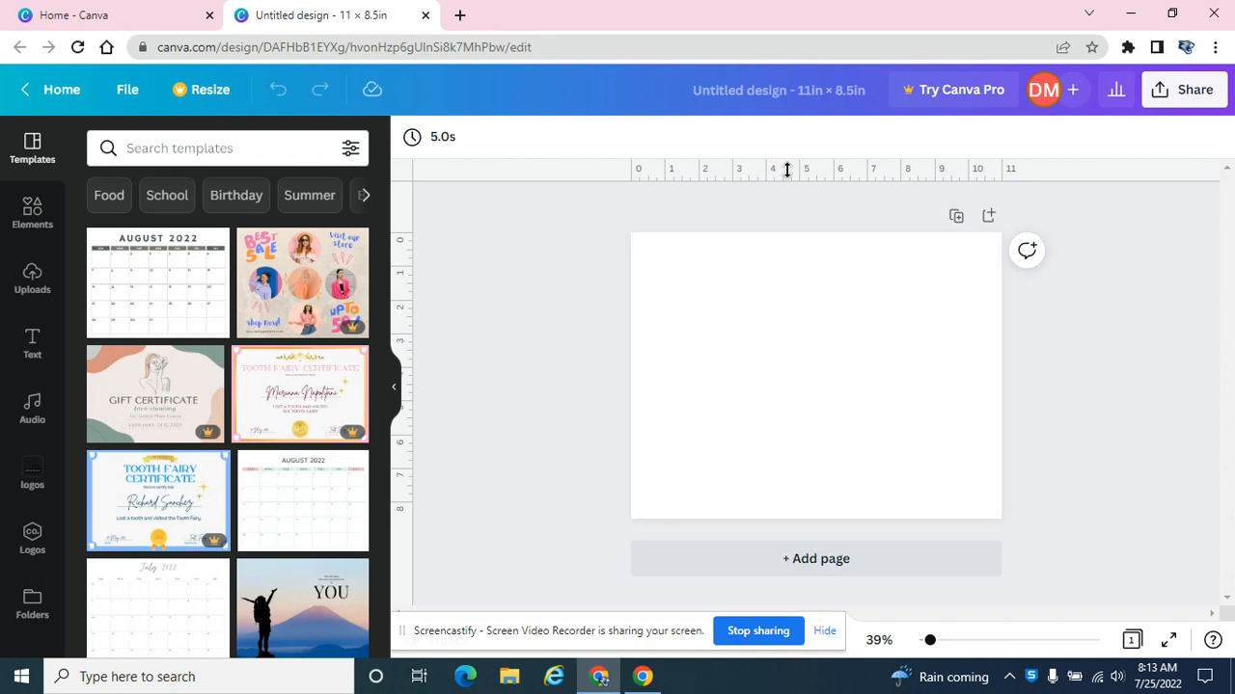
# Place one horizontal and one vertical ruler guide through the page centre to divide it into four equal quarters.
pyautogui.click(127, 94)
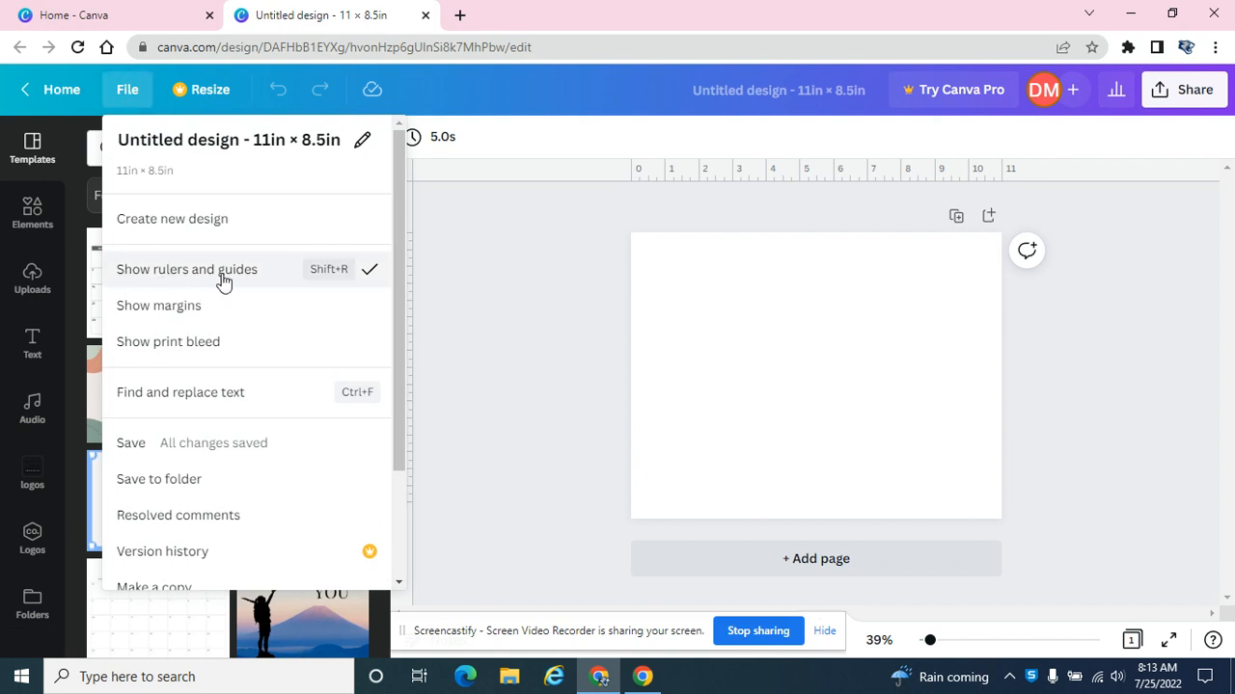
pyautogui.click(758, 169)
pyautogui.moveTo(758, 169); pyautogui.dragTo(766, 377)
pyautogui.moveTo(396, 287); pyautogui.dragTo(816, 310)
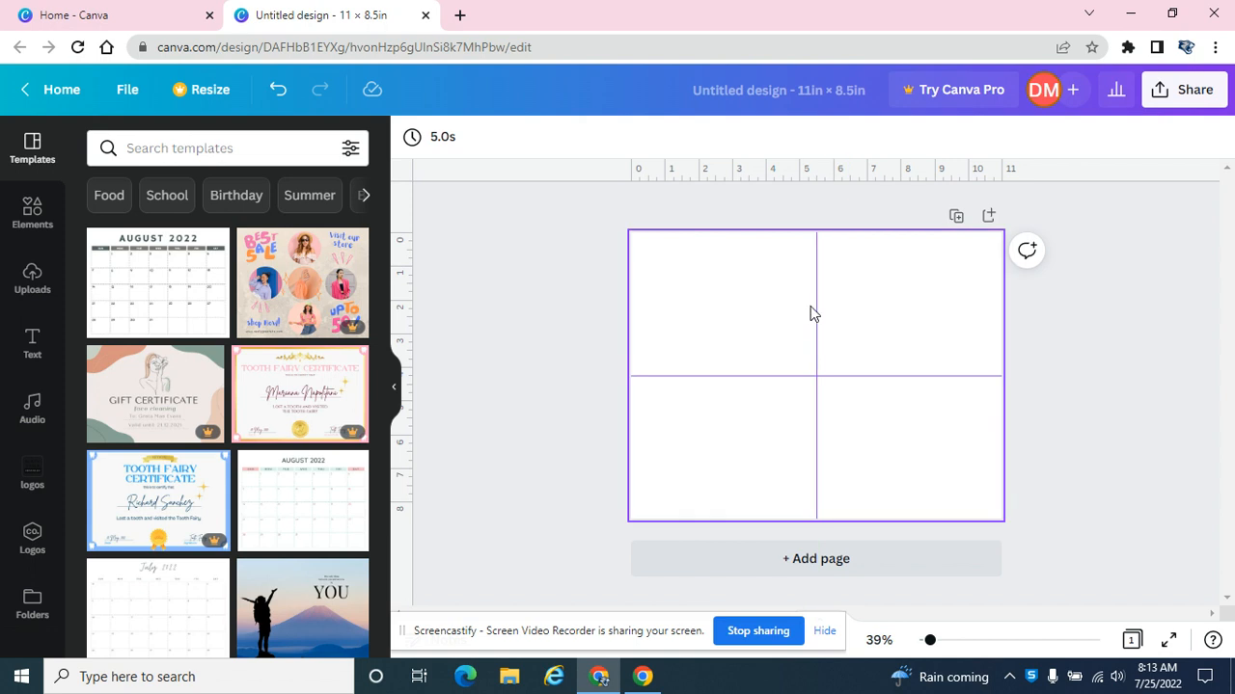
# Change the page background to the light turquoise default color.
pyautogui.click(705, 293)
pyautogui.click(413, 138)
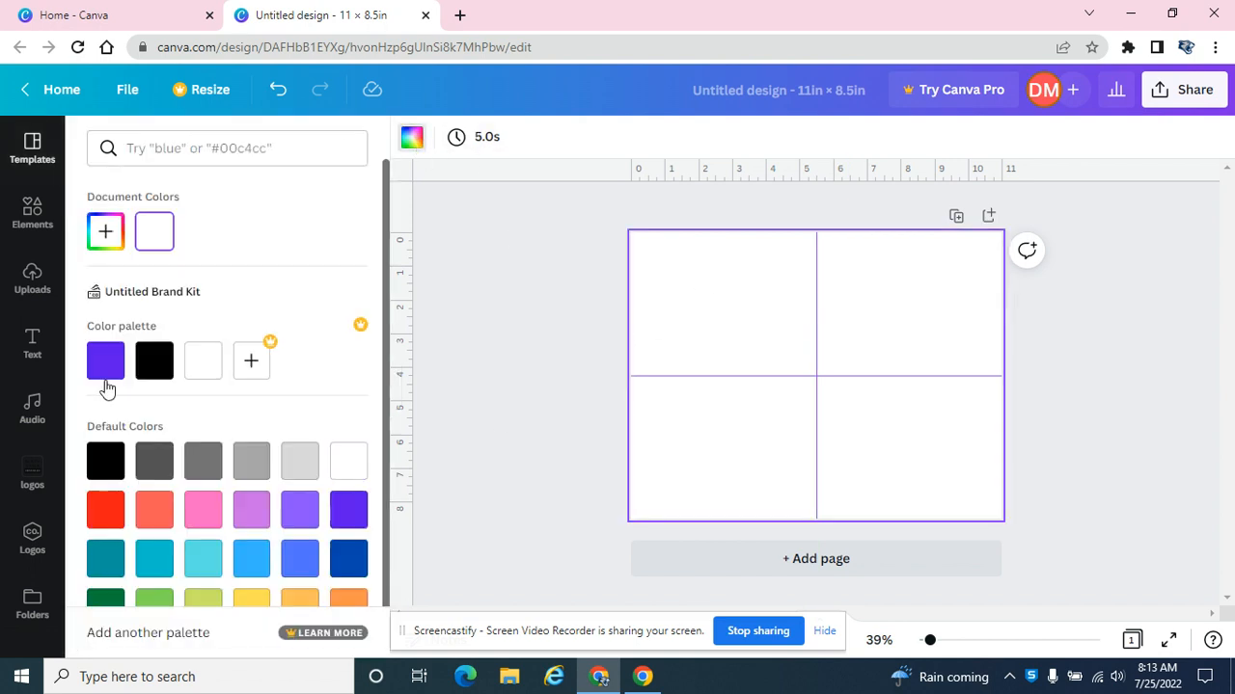
pyautogui.click(203, 557)
pyautogui.click(520, 254)
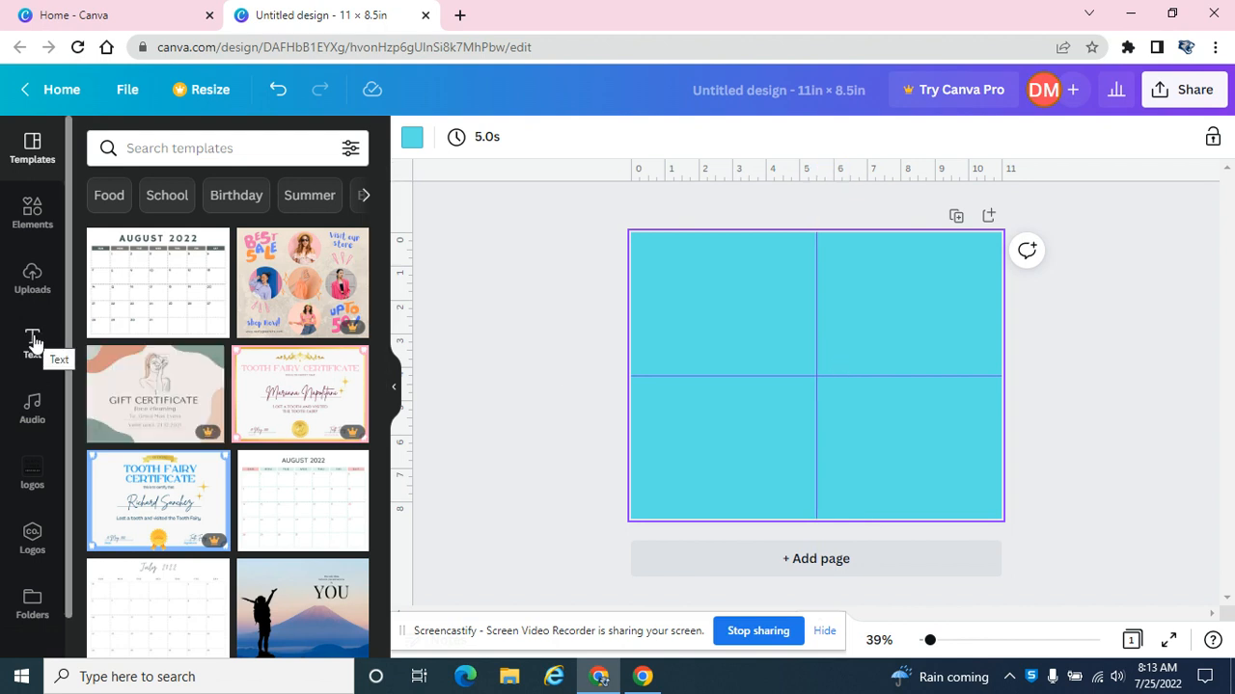
# Add the GAME ON font combination to the page and replace its text with HAPPY BIRTHDAY.
pyautogui.click(32, 344)
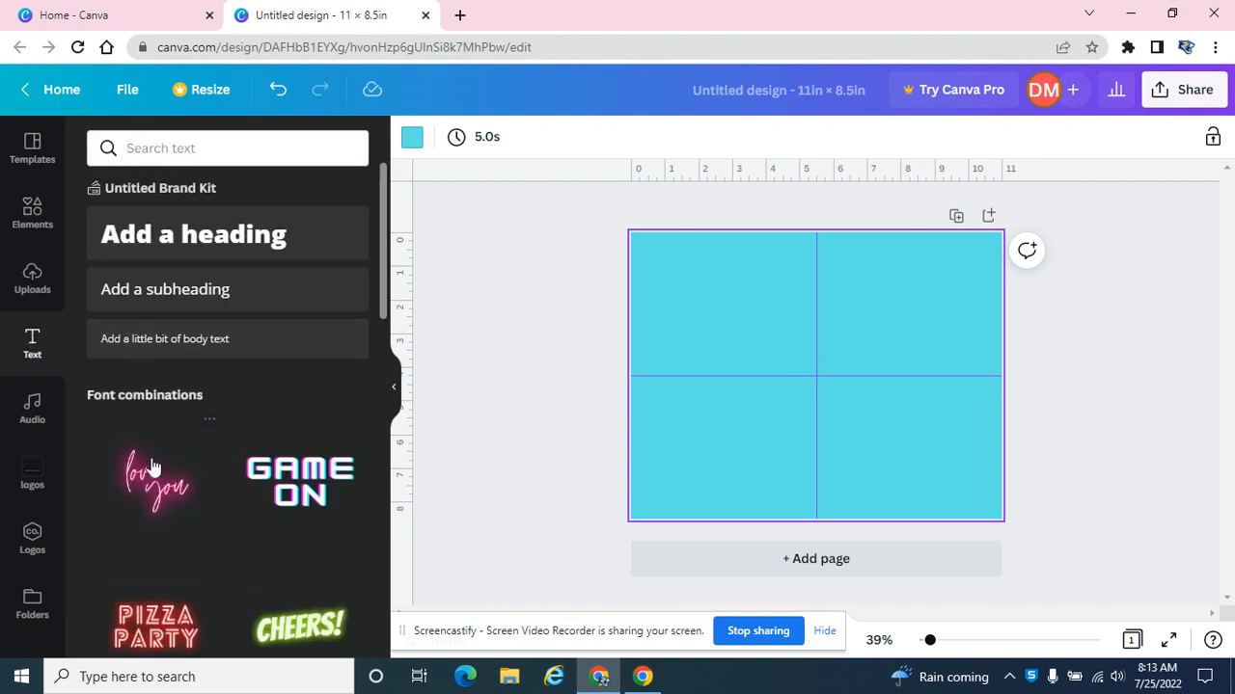
pyautogui.click(297, 505)
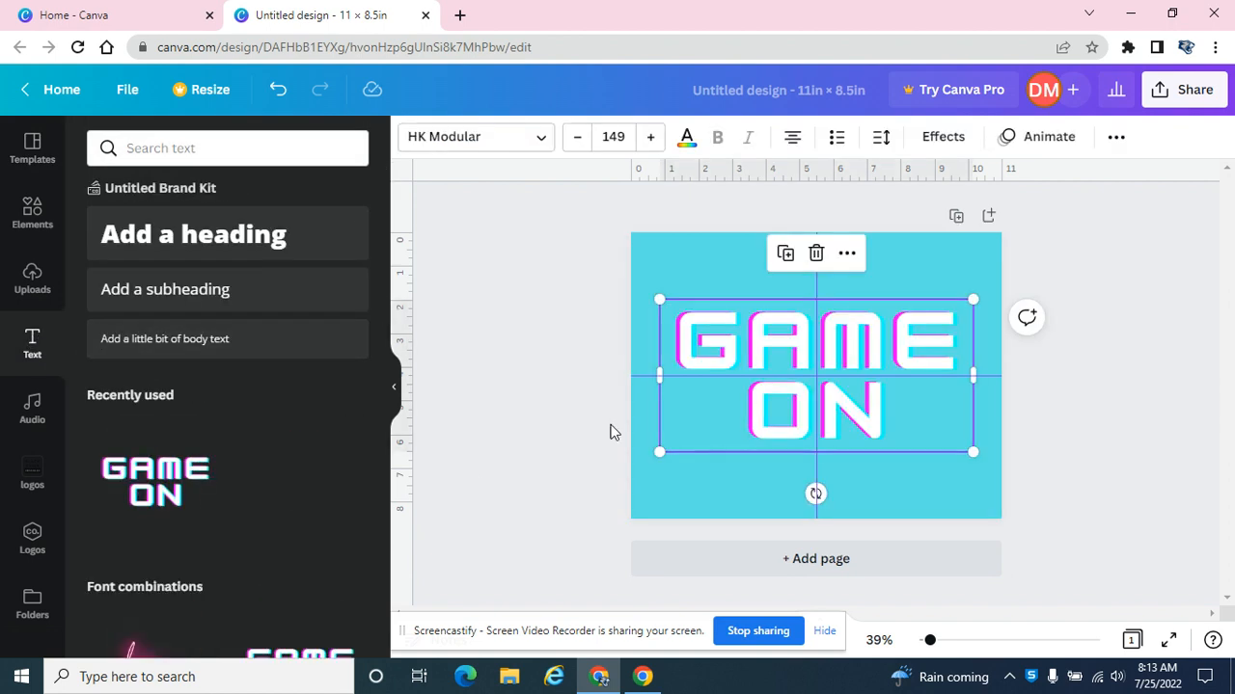
pyautogui.doubleClick(758, 345)
pyautogui.click(822, 402)
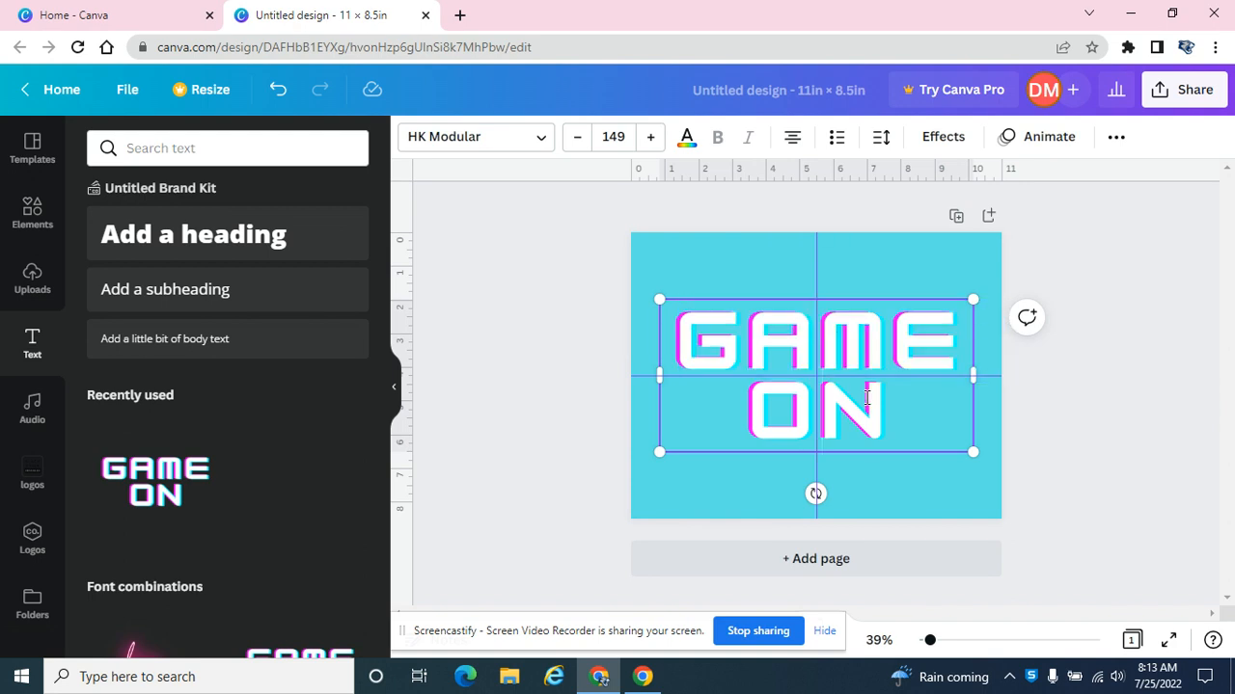
pyautogui.moveTo(884, 405); pyautogui.dragTo(687, 339)
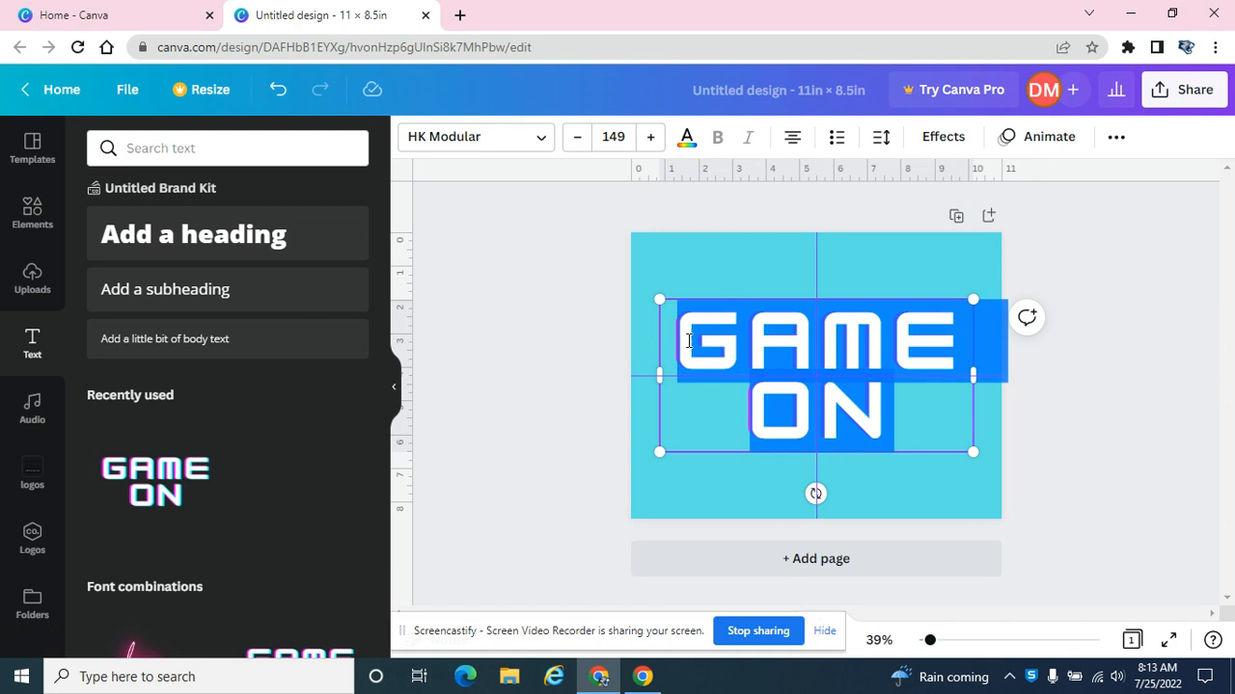
pyautogui.write('HAPPY')
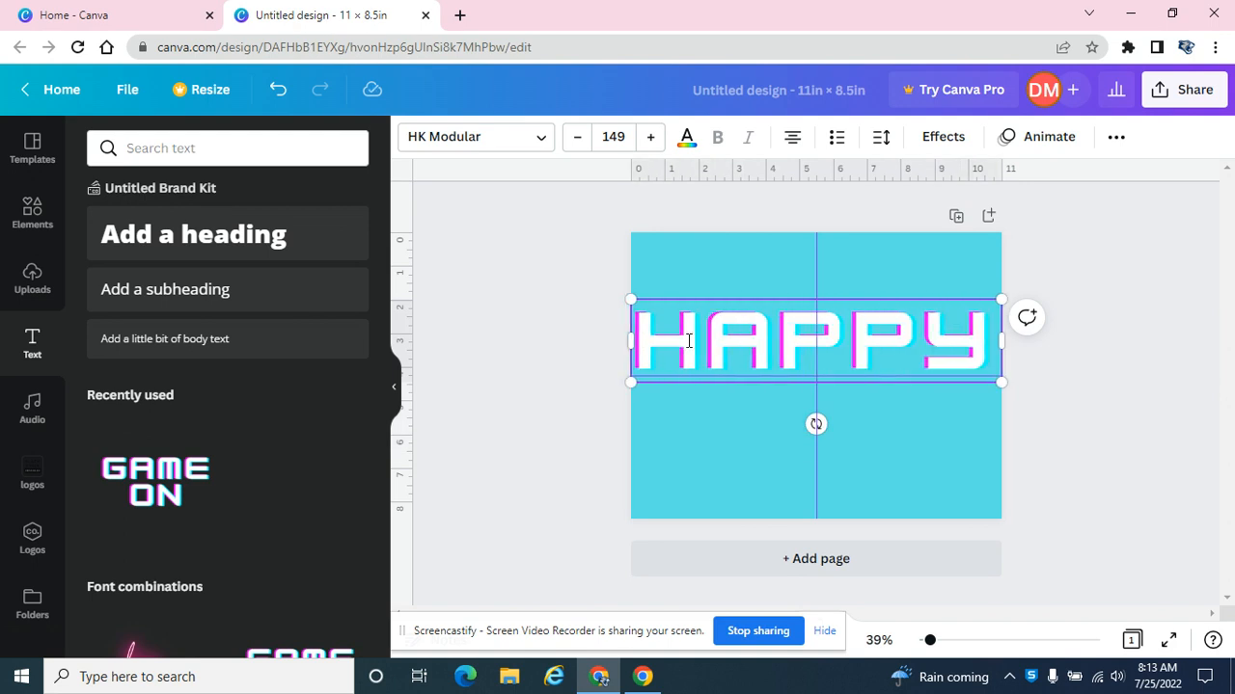
pyautogui.write(' BIRTHDAY')
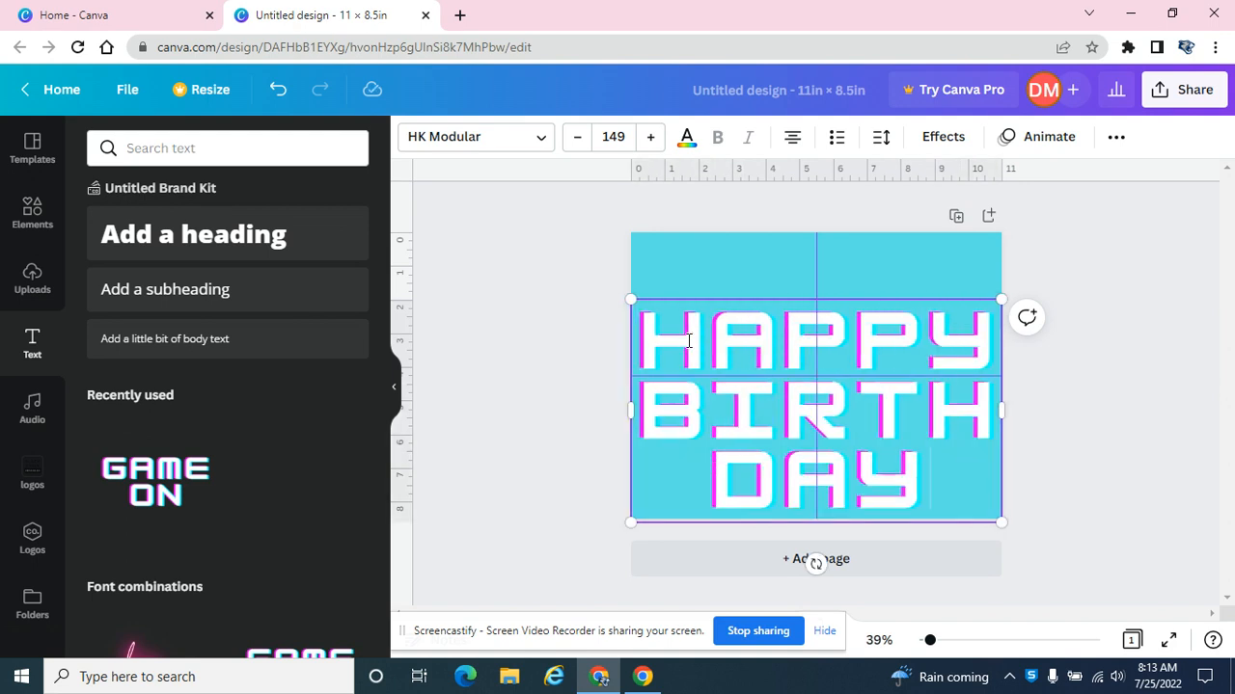
# Reduce the font size of the entire HAPPY BIRTHDAY text to 100, and further to 85.
pyautogui.moveTo(921, 477); pyautogui.dragTo(612, 358)
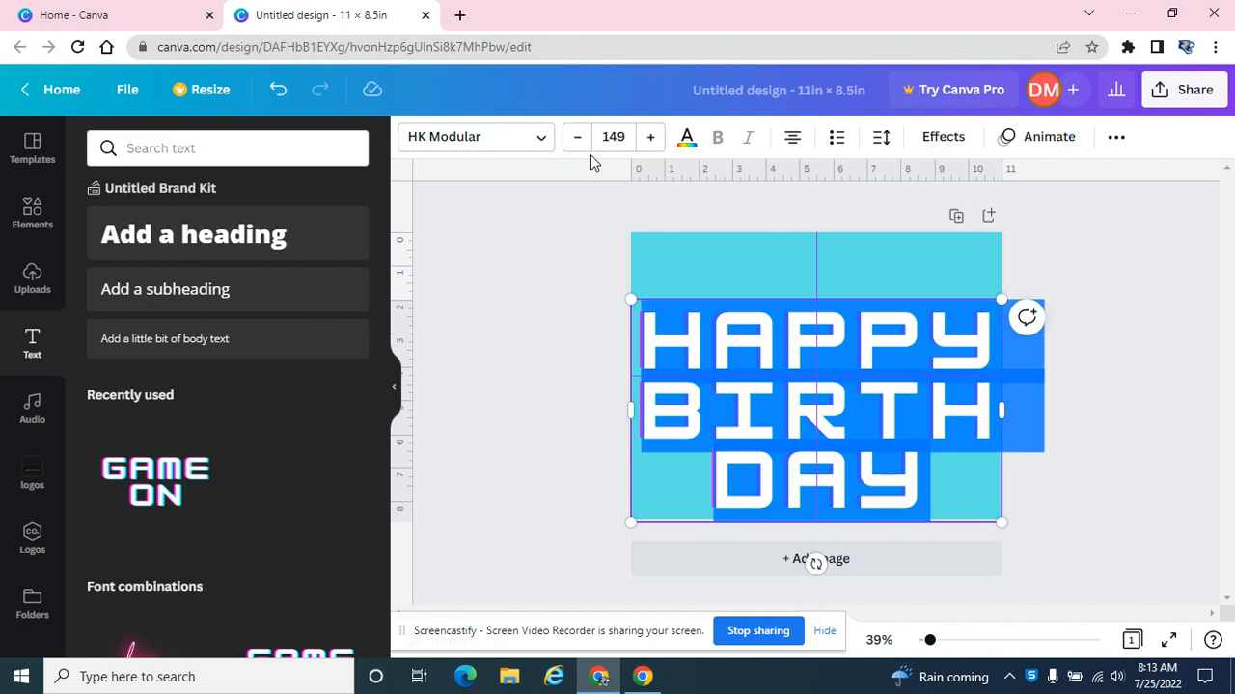
pyautogui.click(614, 137)
pyautogui.write('100')
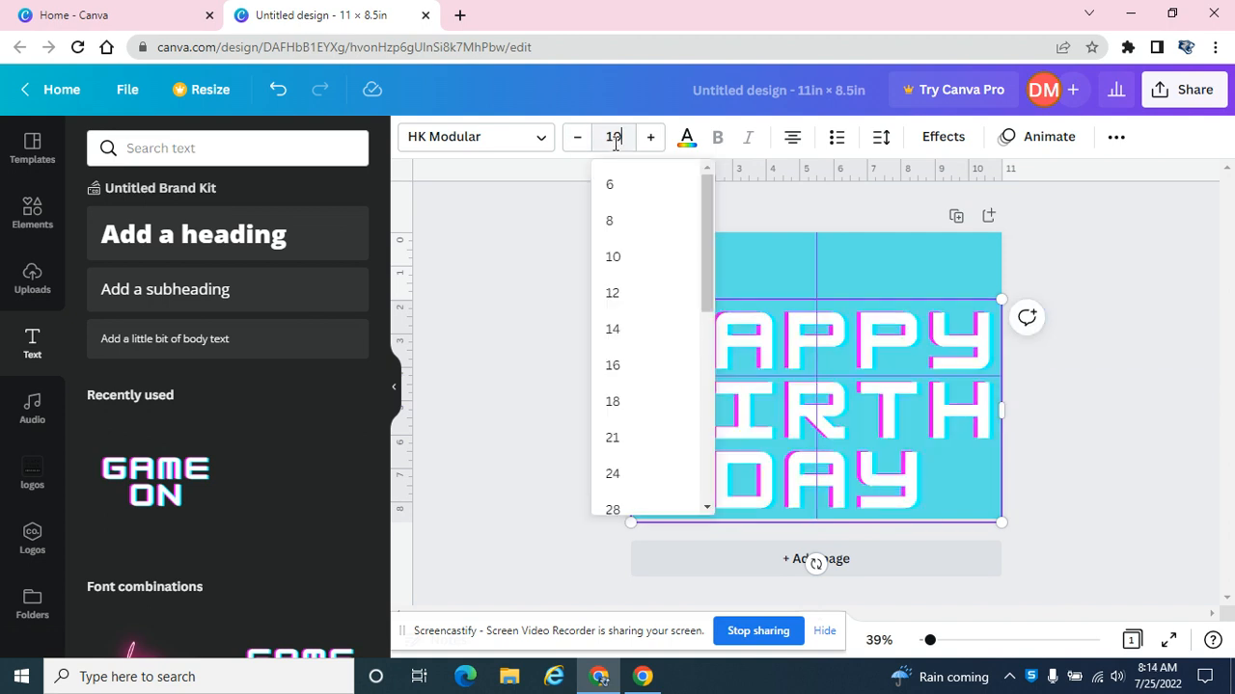
pyautogui.press('Return')
pyautogui.click(612, 139)
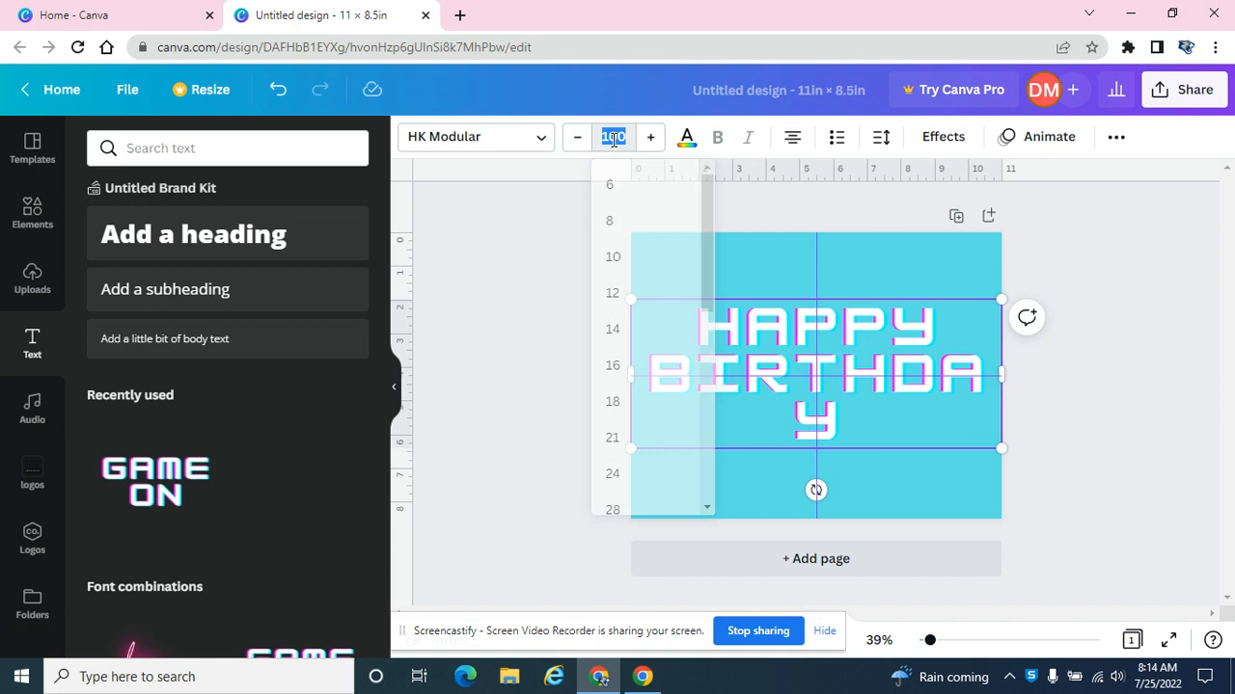
pyautogui.write('8')
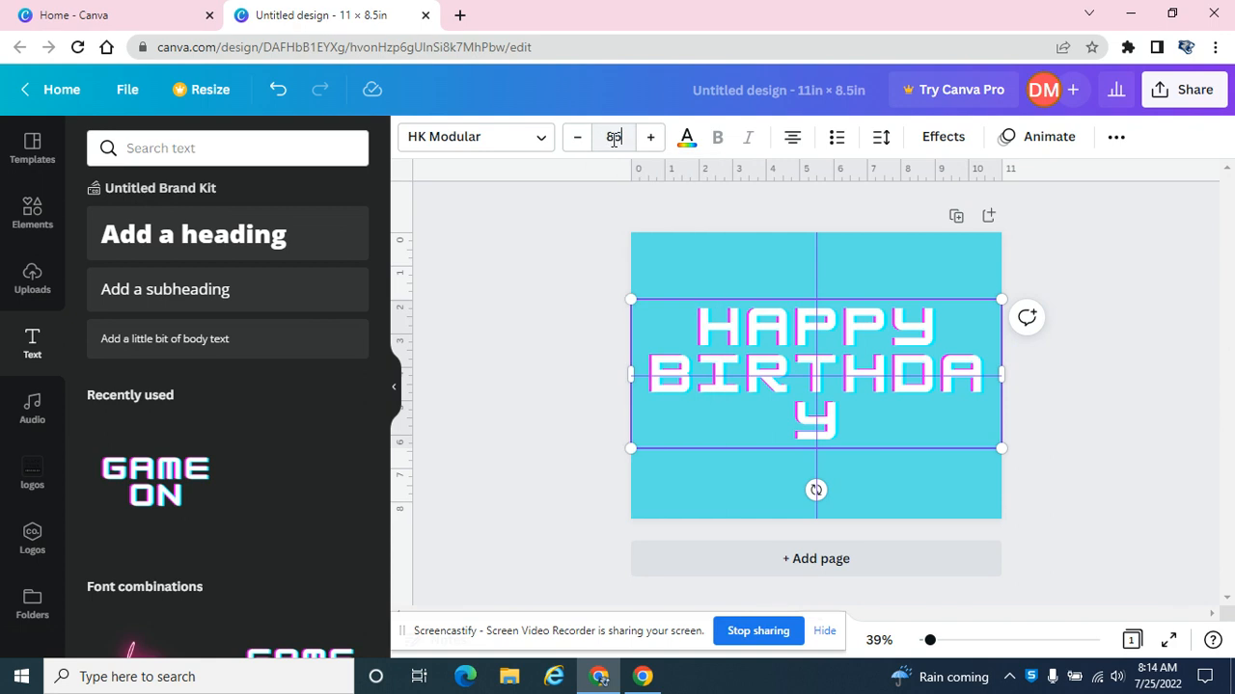
pyautogui.write('5')
pyautogui.press('Return')
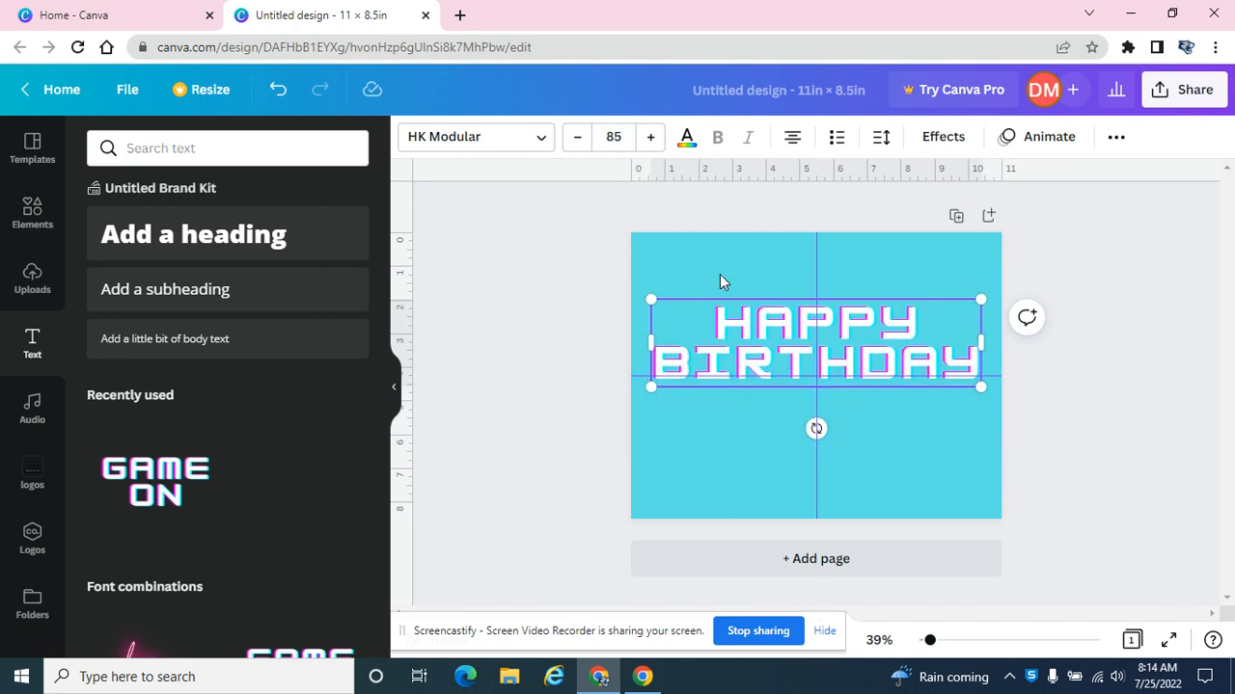
# Scale the HAPPY BIRTHDAY text down to about size 39.9 and place it near the top of the page's upper-left quarter.
pyautogui.moveTo(981, 387); pyautogui.dragTo(805, 339)
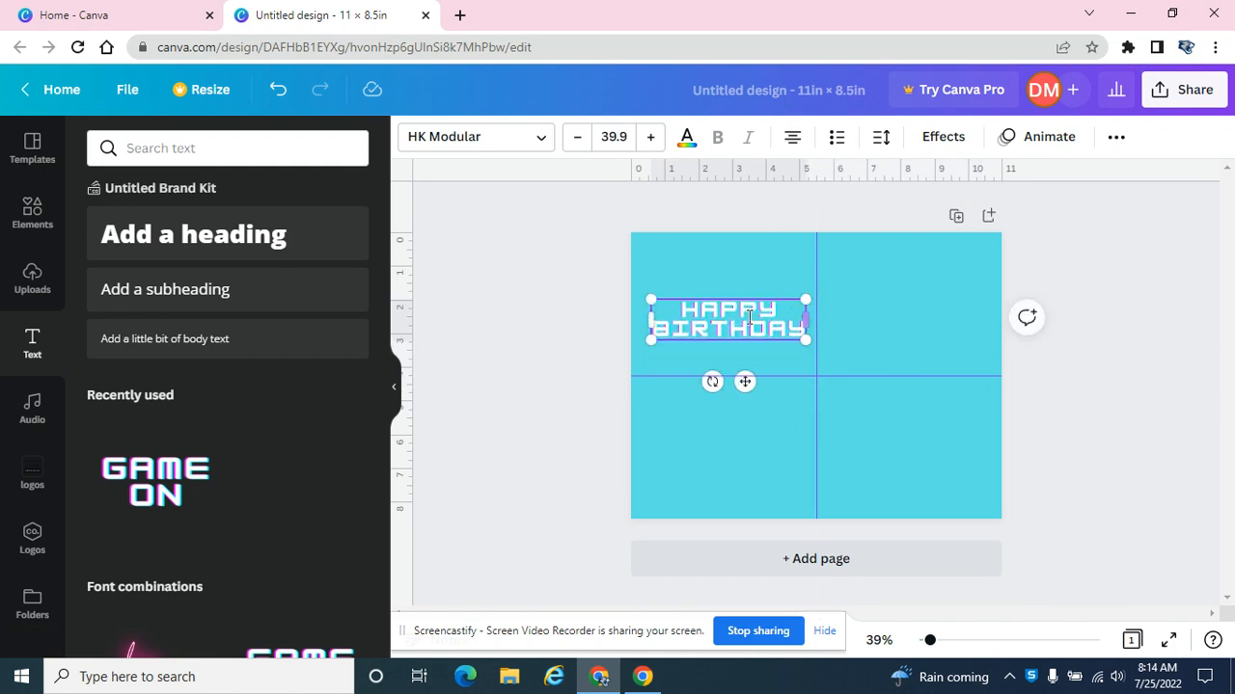
pyautogui.click(743, 401)
pyautogui.moveTo(722, 323); pyautogui.dragTo(720, 274)
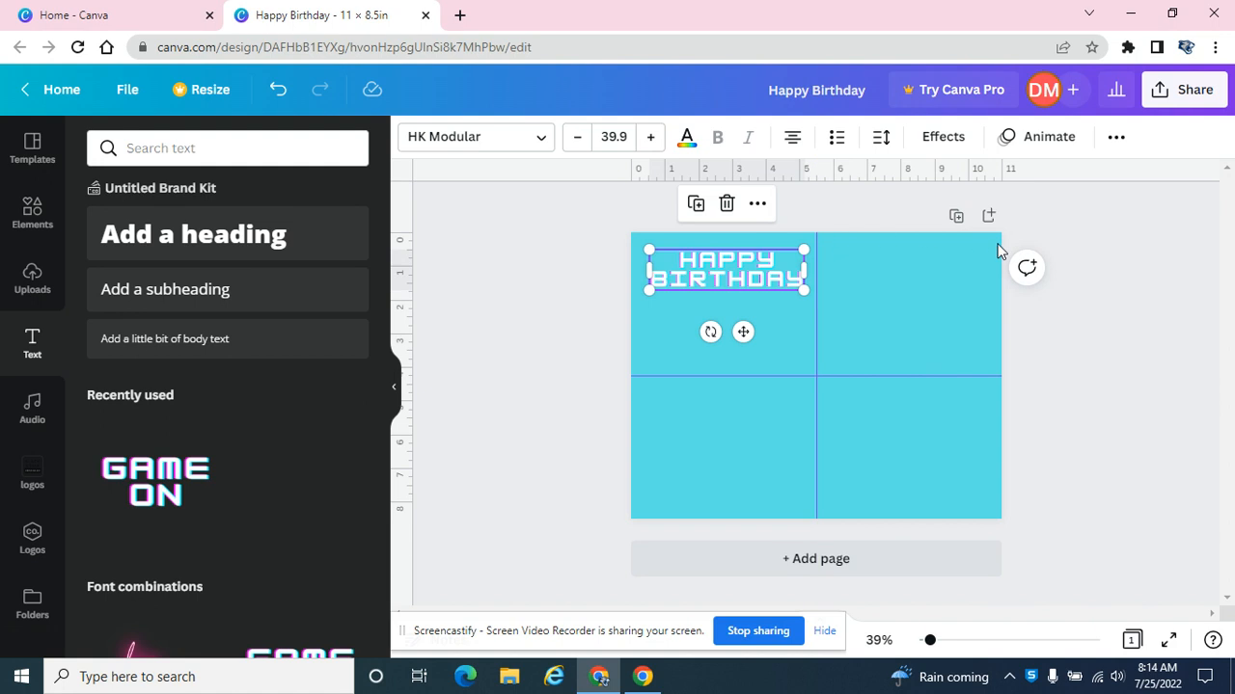
pyautogui.click(642, 312)
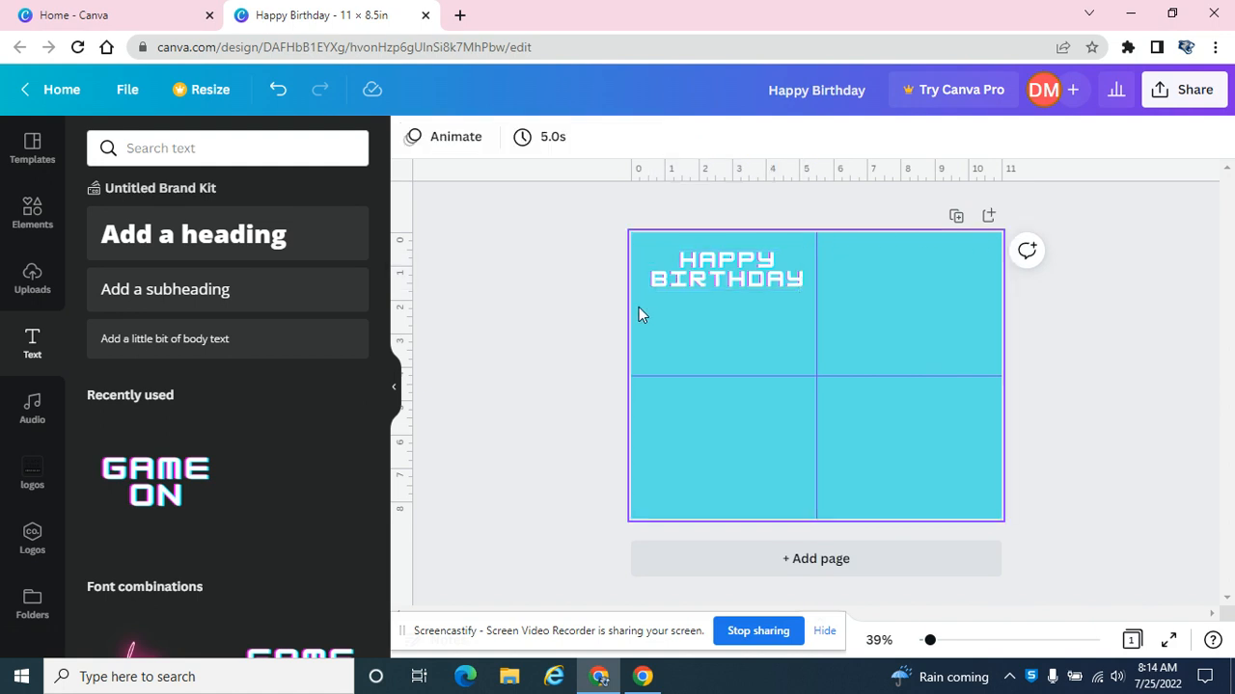
pyautogui.click(605, 299)
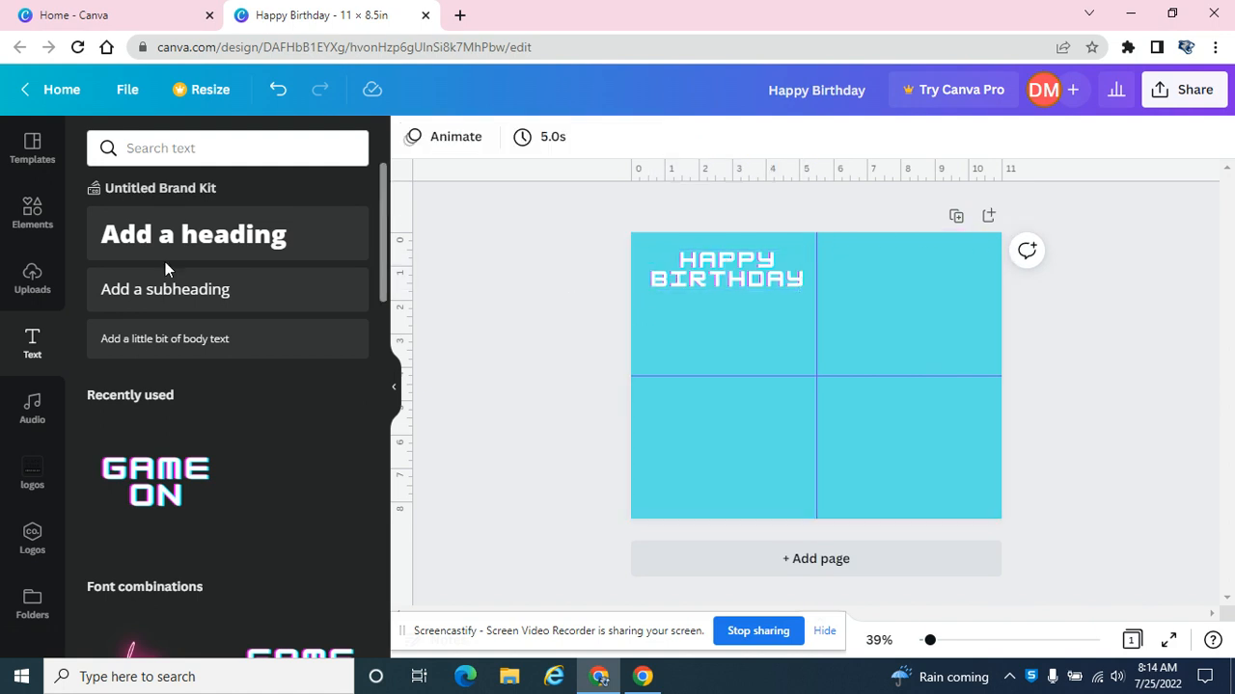
# Search the elements for "cow" and insert the free standing black-and-white cartoon cow graphic.
pyautogui.click(39, 208)
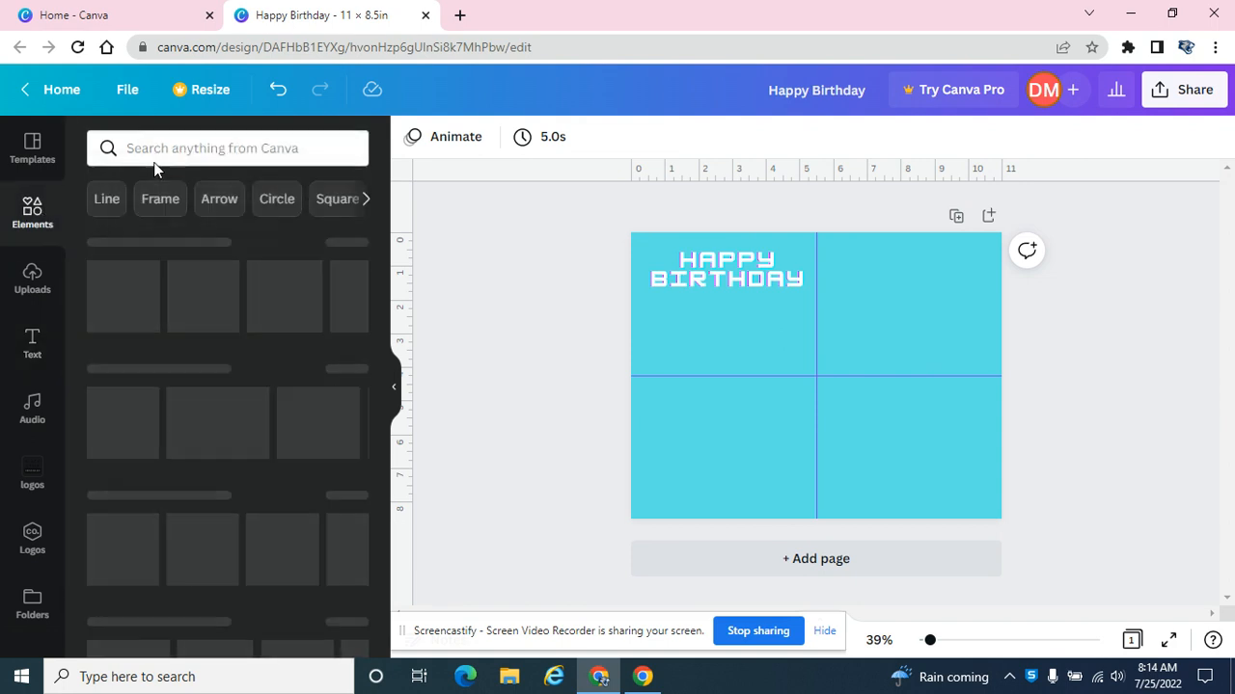
pyautogui.click(162, 146)
pyautogui.write('cow')
pyautogui.press('Return')
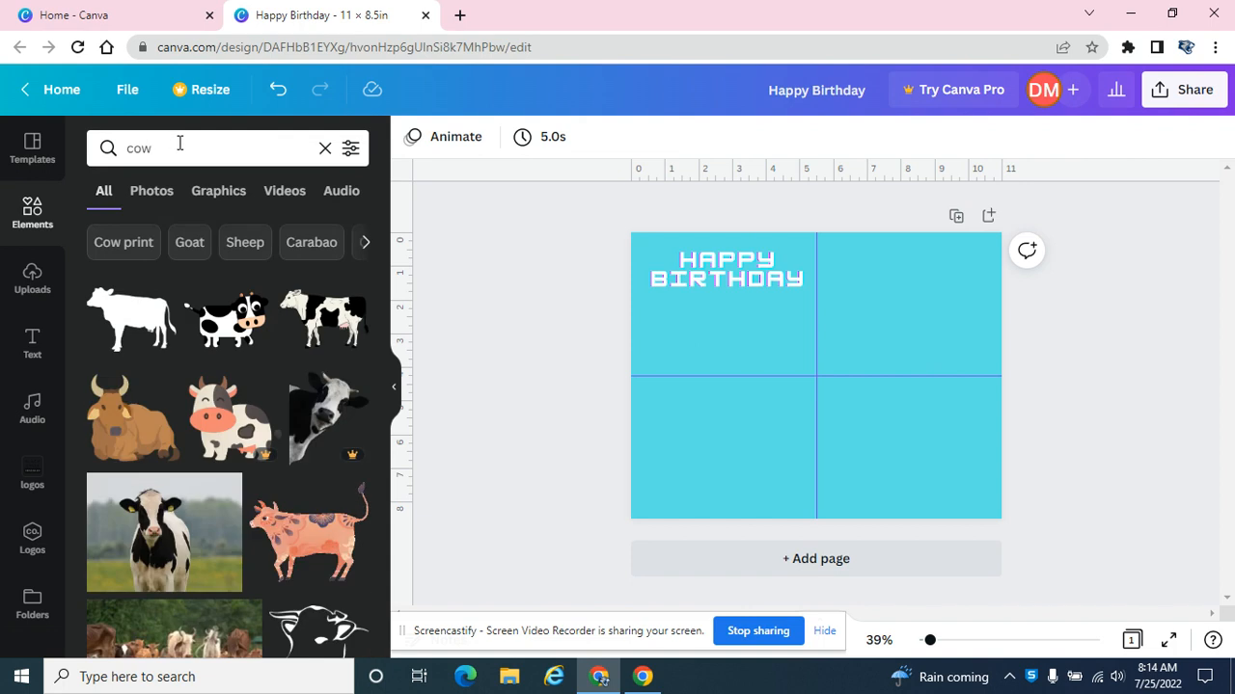
pyautogui.click(230, 429)
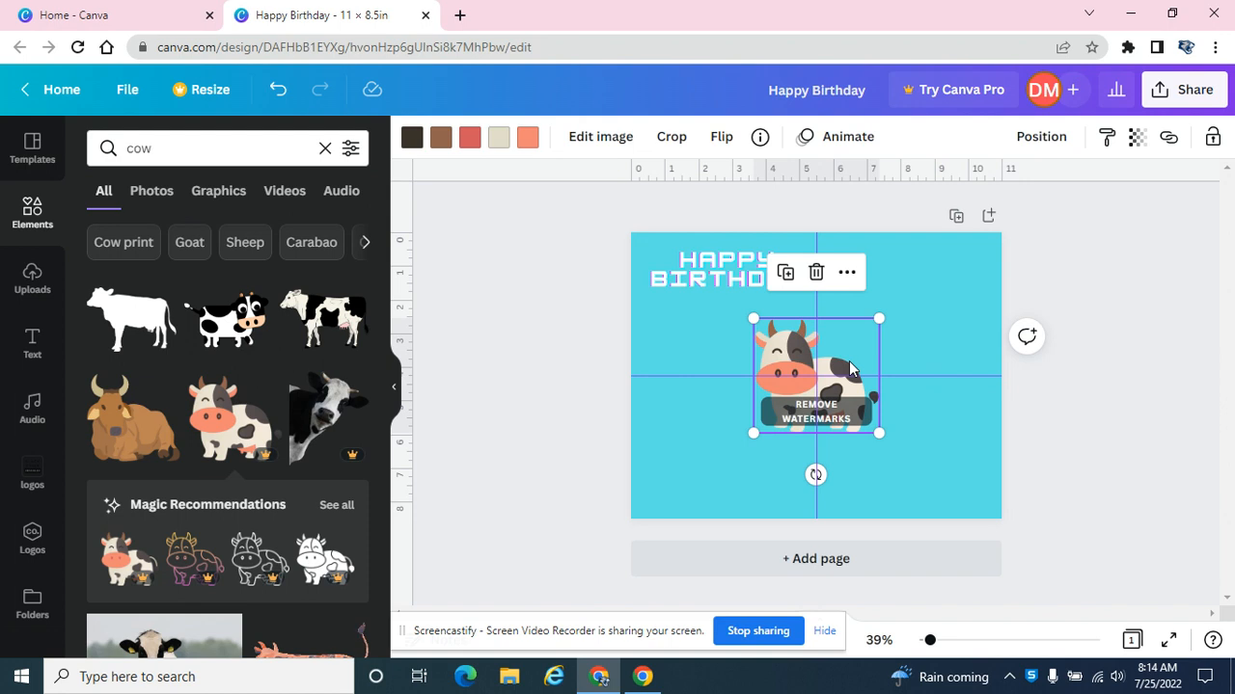
pyautogui.press('Delete')
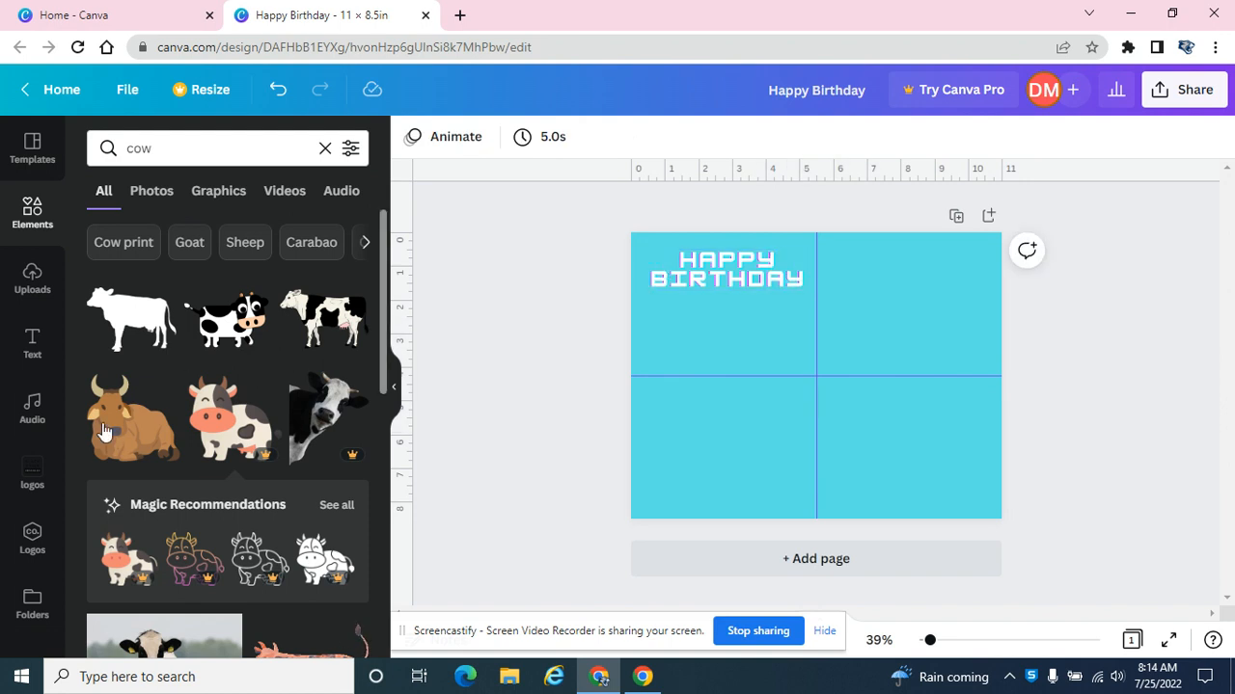
pyautogui.click(240, 325)
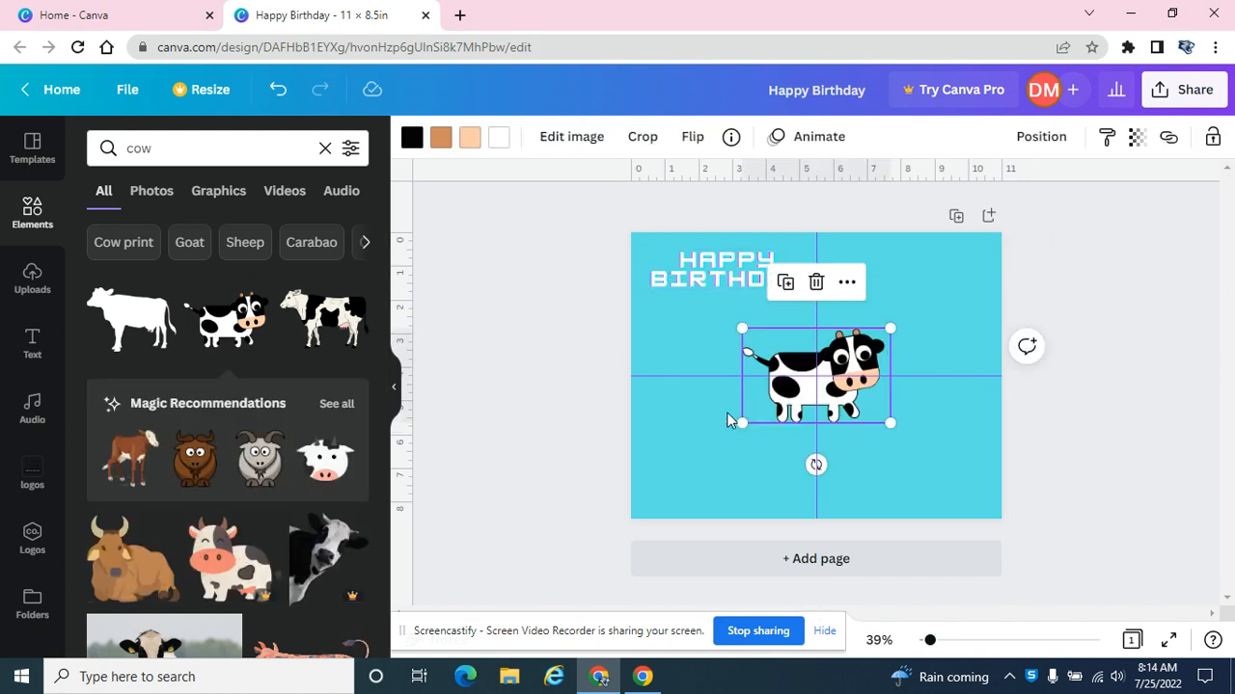
# Shrink the cow graphic and duplicate it into a row of three cows below HAPPY BIRTHDAY in the upper-left quarter.
pyautogui.moveTo(742, 421); pyautogui.dragTo(773, 339)
pyautogui.hotkey('ctrl', 'c')
pyautogui.hotkey('ctrl', 'v')
pyautogui.click(680, 355)
pyautogui.hotkey('ctrl', 'v')
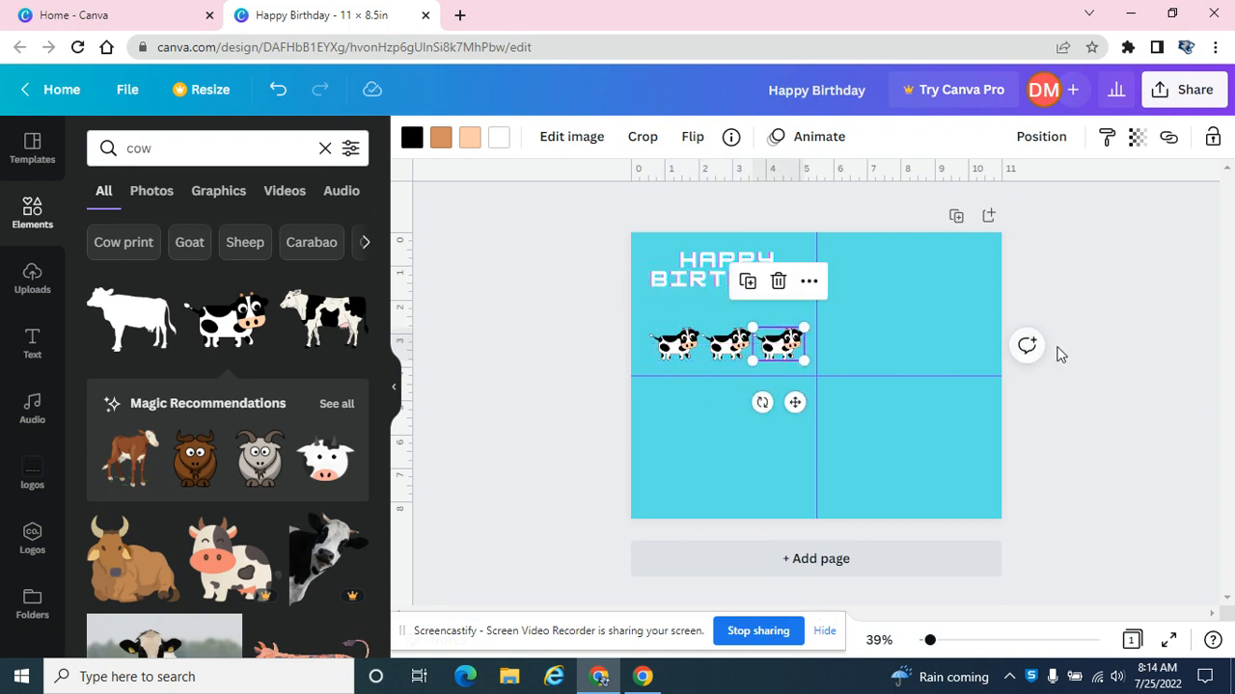
pyautogui.click(1096, 391)
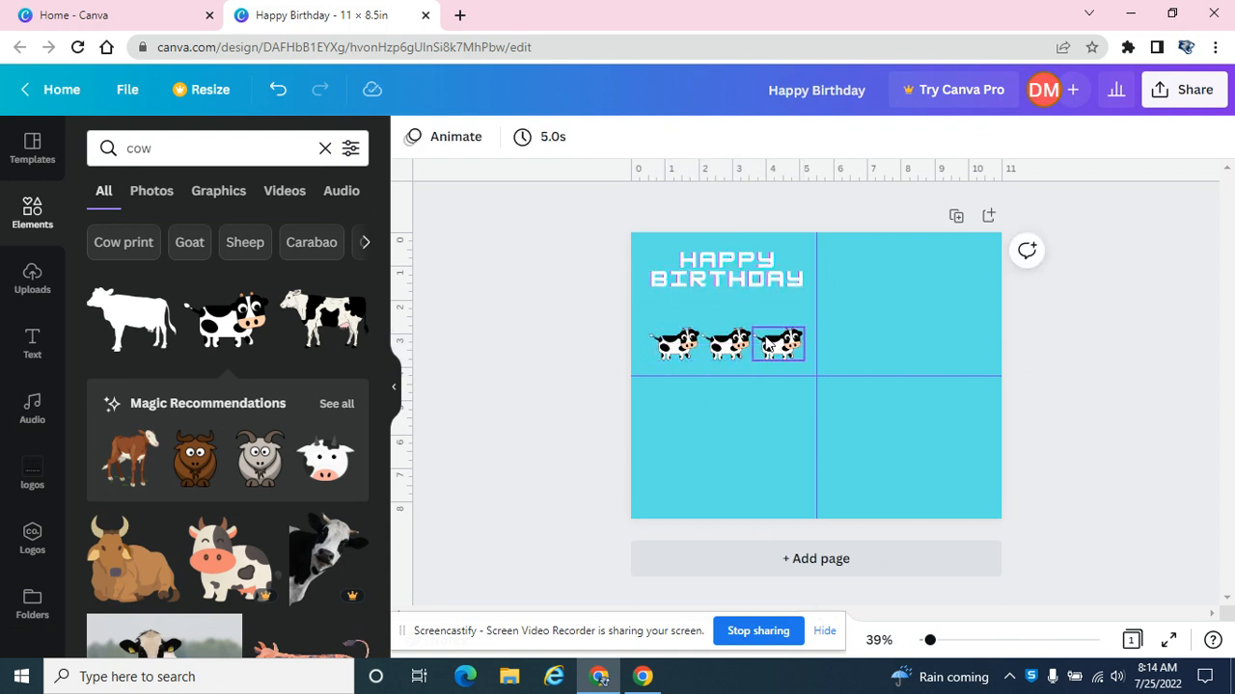
# Paste another copy of the small cow and place it in the lower-right quarter of the page.
pyautogui.click(731, 345)
pyautogui.hotkey('ctrl', 'v')
pyautogui.moveTo(737, 347); pyautogui.dragTo(904, 459)
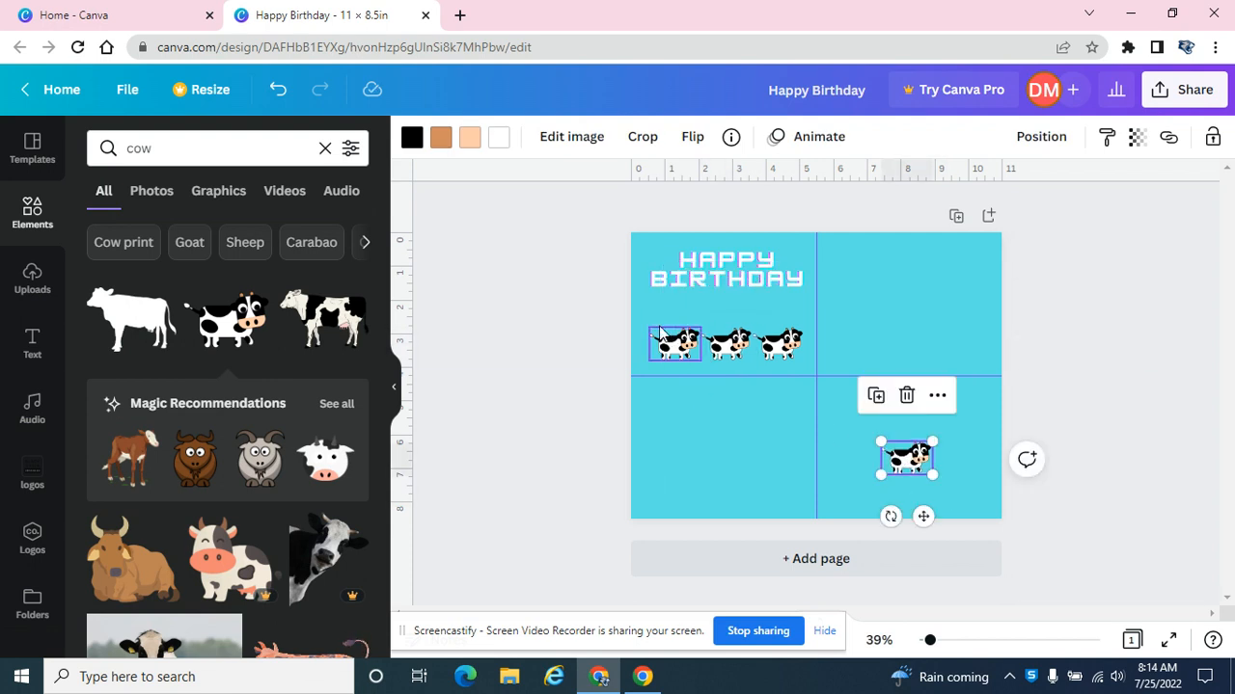
pyautogui.click(573, 321)
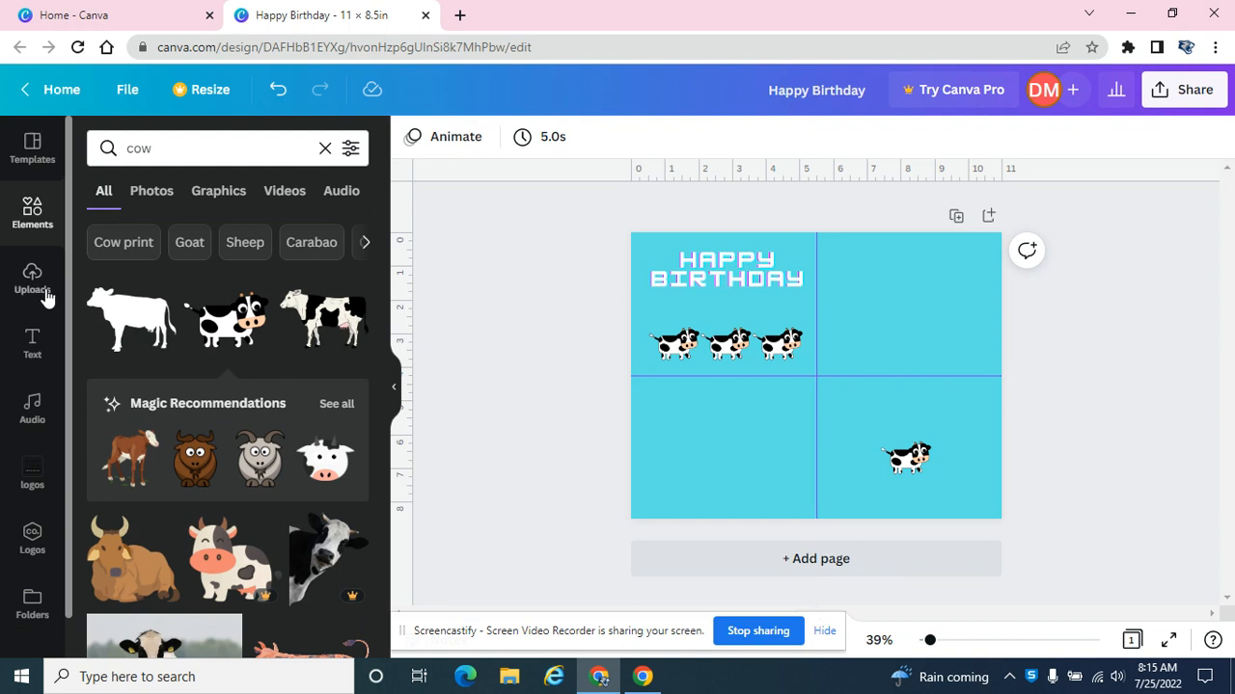
# Add a subheading text box reading "HERD it's your birthday!".
pyautogui.click(34, 343)
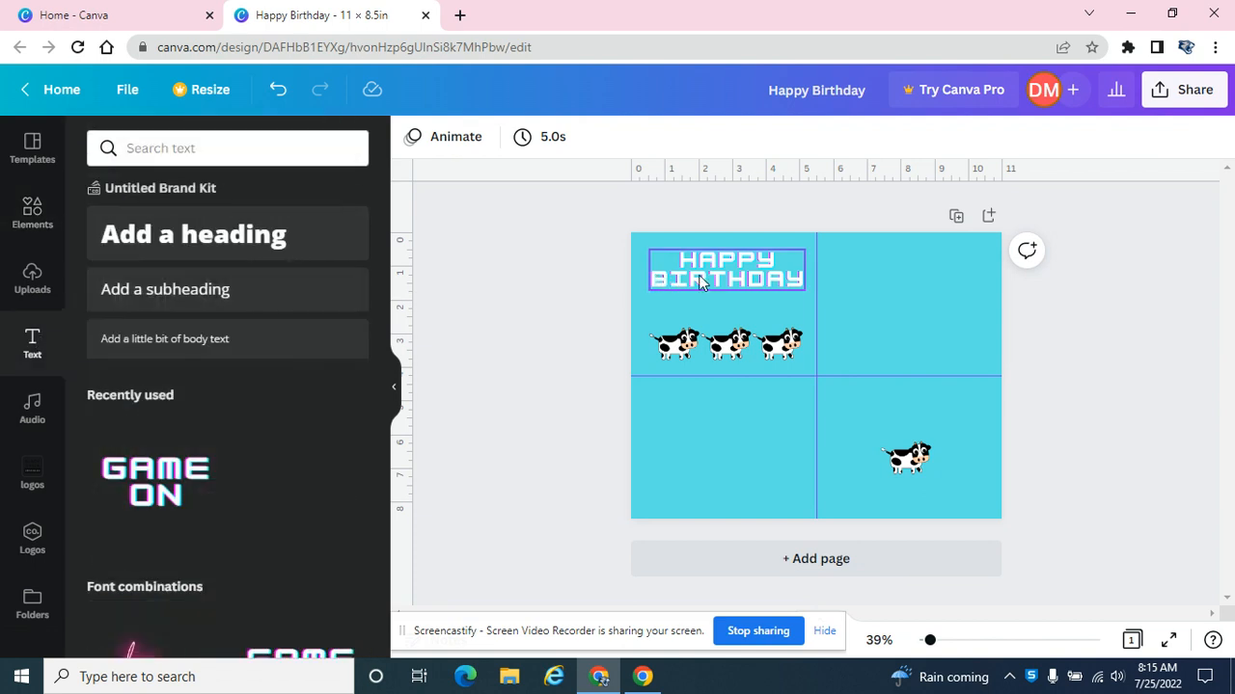
pyautogui.click(248, 293)
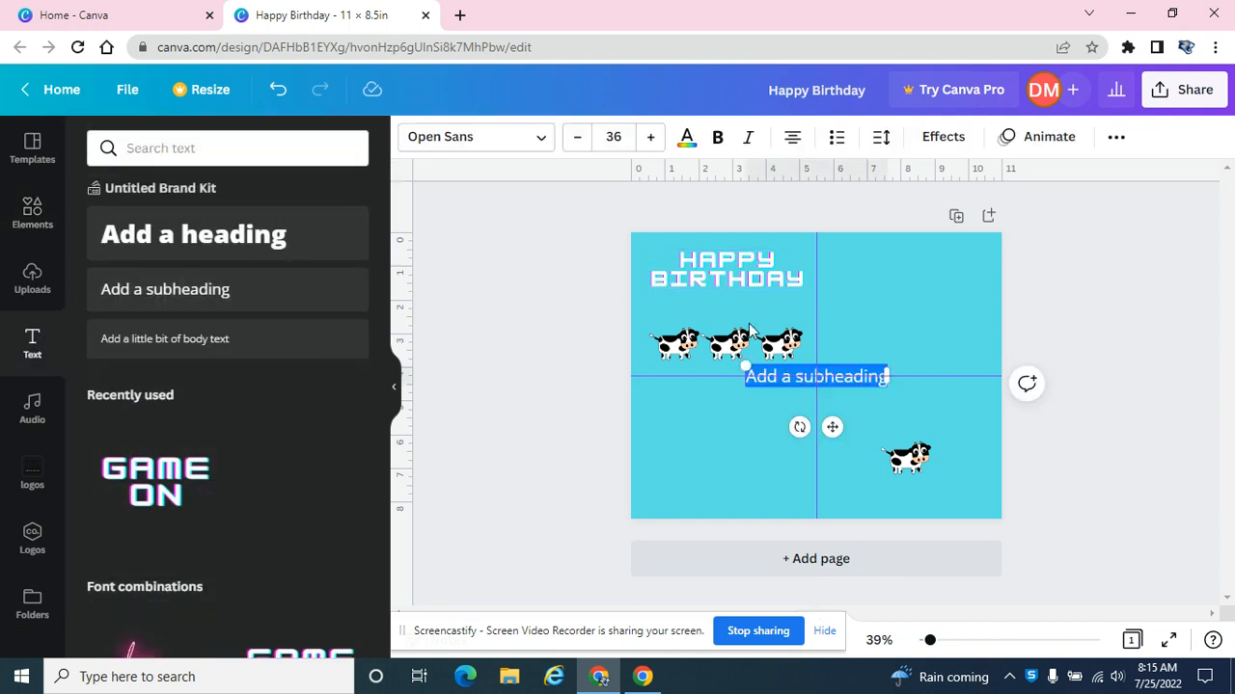
pyautogui.write('HERD')
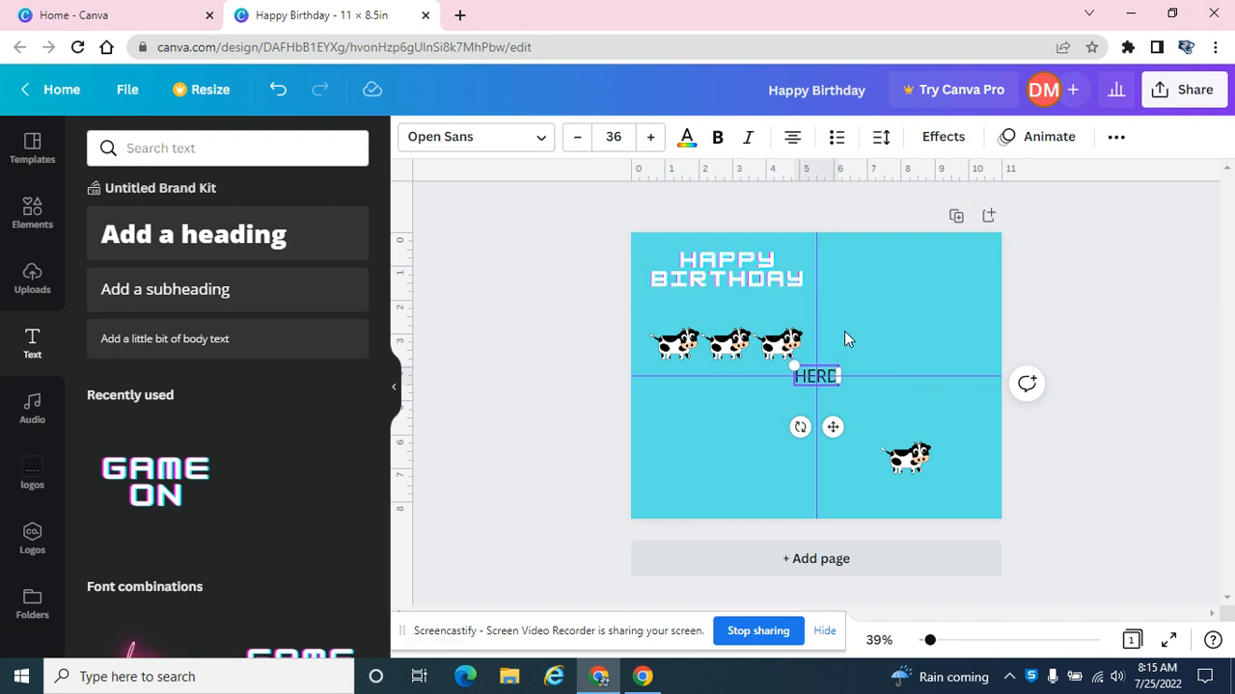
pyautogui.write(" it's yo")
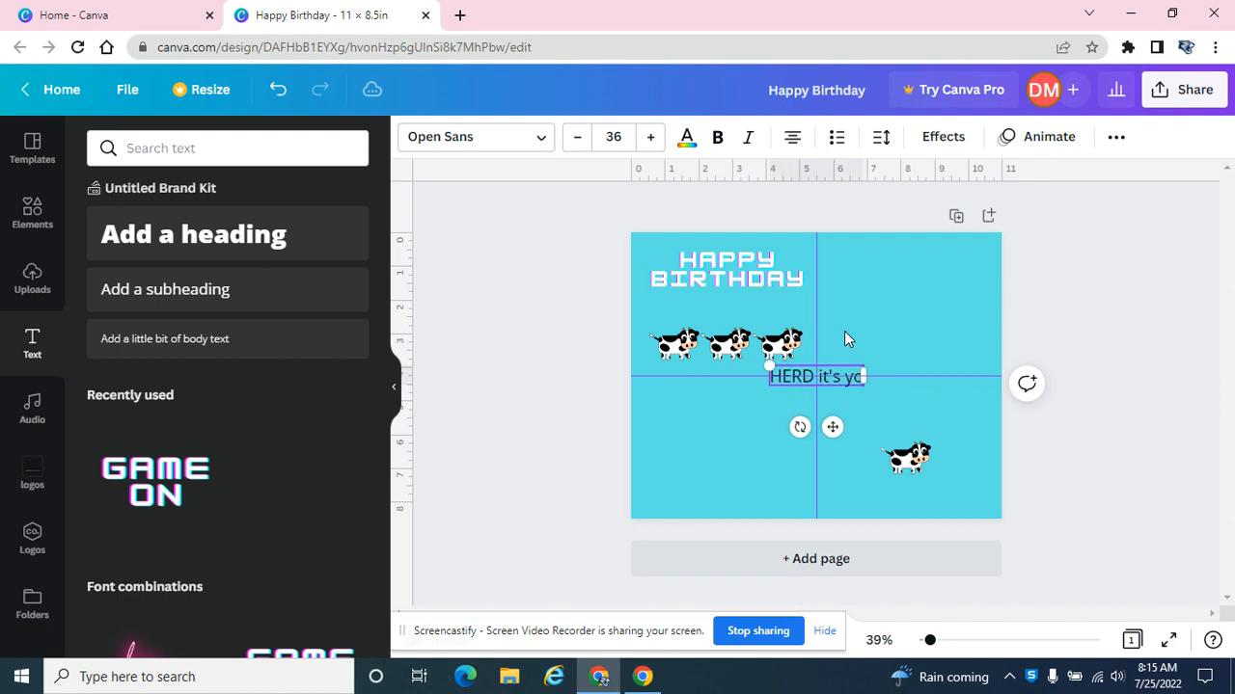
pyautogui.write('ur birthday')
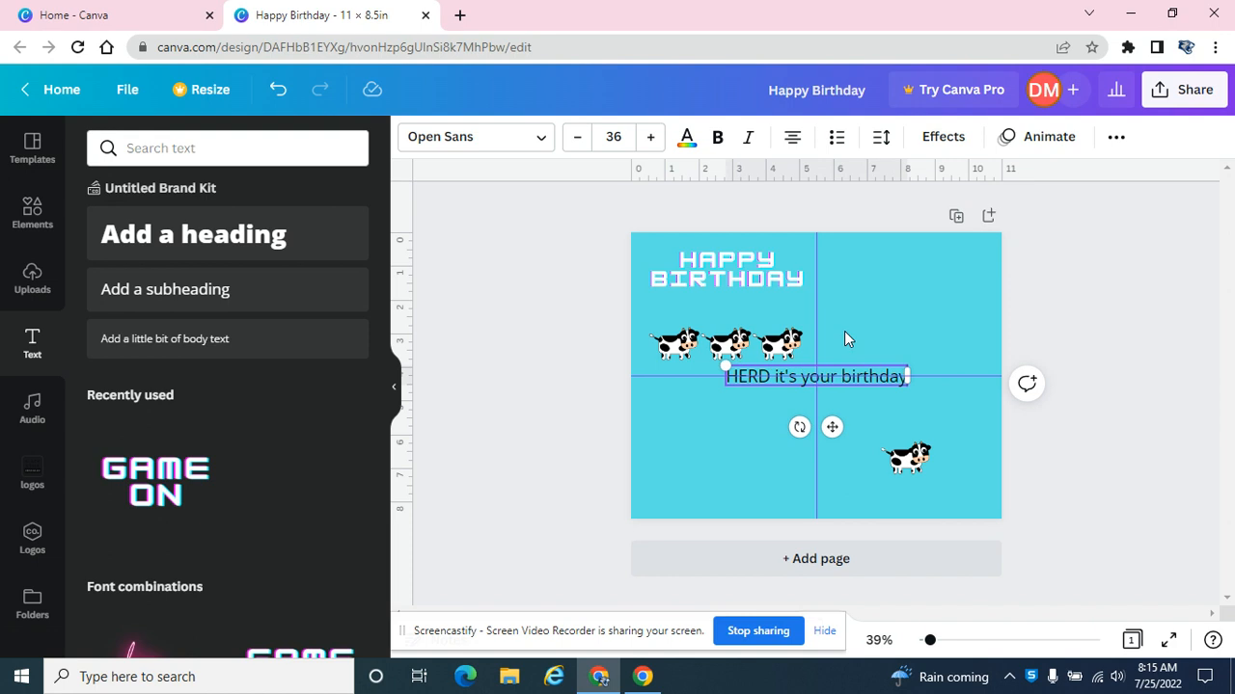
pyautogui.write('!')
pyautogui.click(1074, 315)
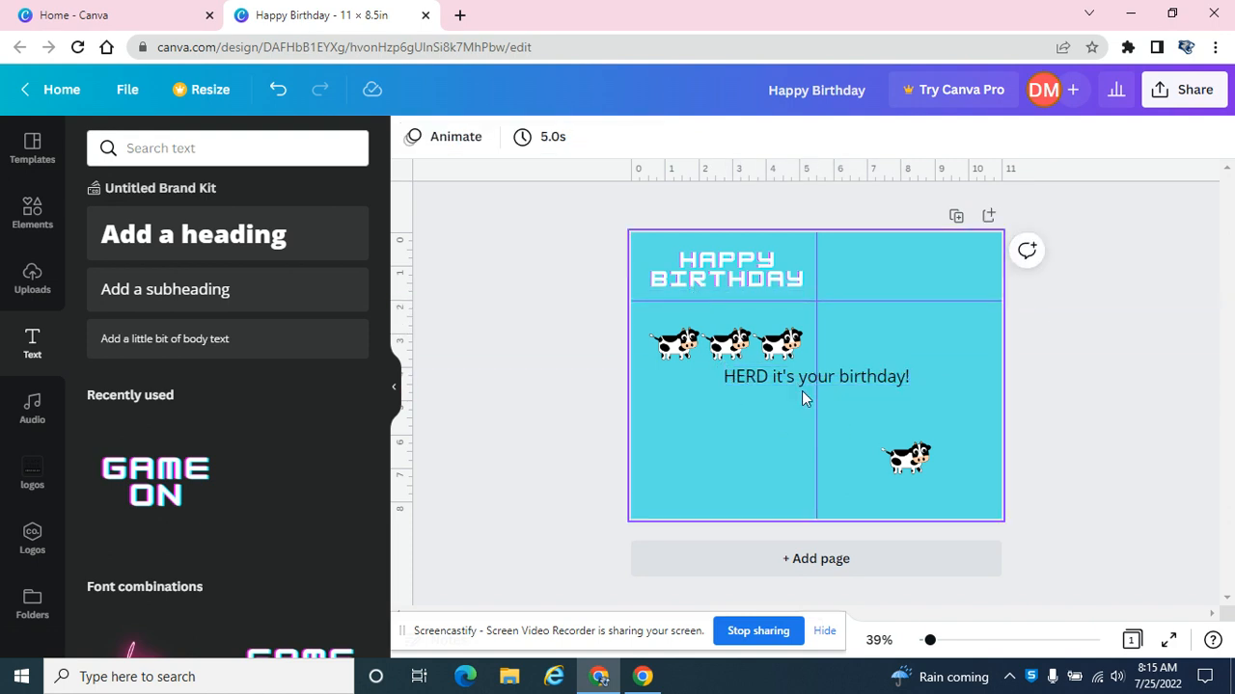
# Place the "HERD it's your birthday!" text between HAPPY BIRTHDAY and the cow row, and set its font size to 29.
pyautogui.moveTo(808, 388); pyautogui.dragTo(706, 314)
pyautogui.doubleClick(716, 310)
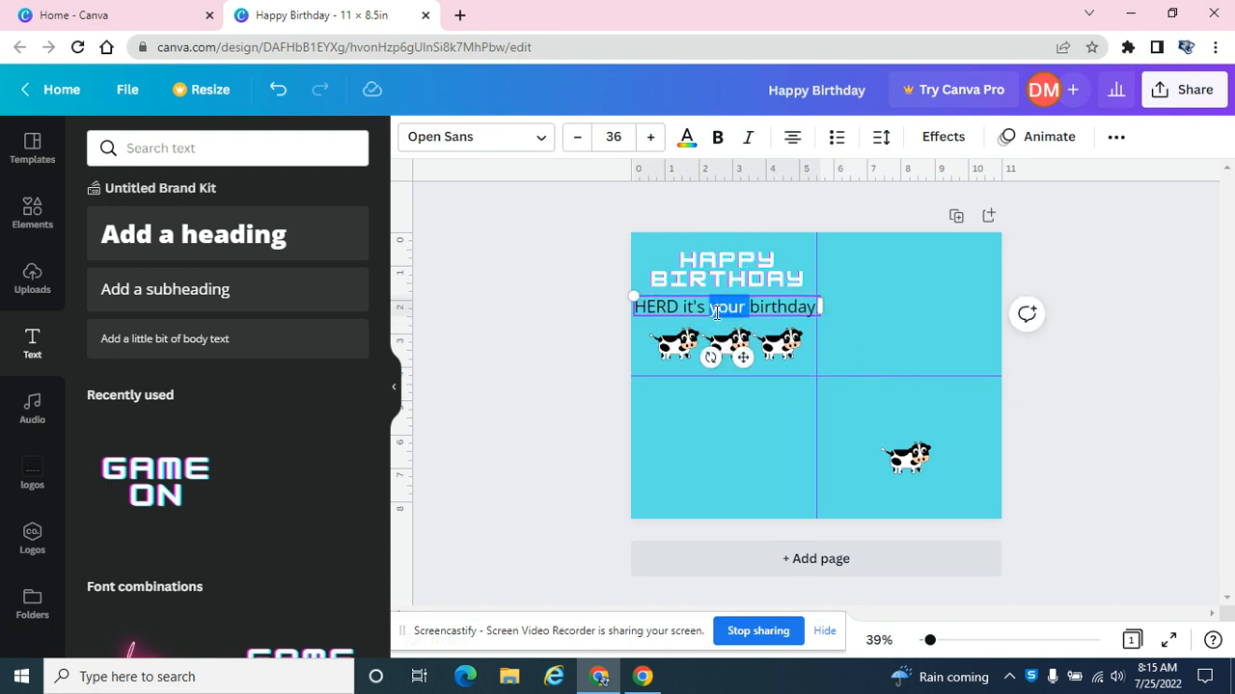
pyautogui.hotkey('ctrl', 'a')
pyautogui.click(577, 137)
pyautogui.click(576, 137)
pyautogui.click(577, 137)
pyautogui.click(576, 137)
pyautogui.click(577, 137)
pyautogui.click(577, 137)
pyautogui.click(579, 143)
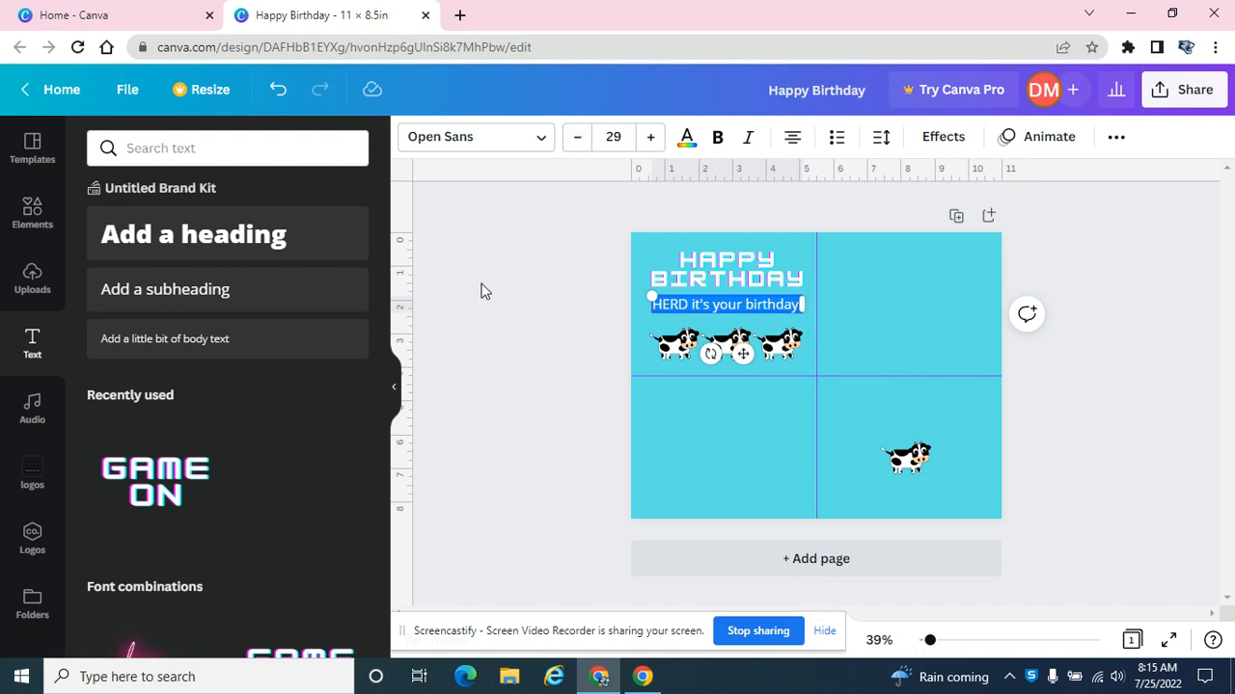
pyautogui.click(508, 343)
# Move the row of three cows up slightly and the two greeting texts down slightly to tighten the upper-left quarter's layout.
pyautogui.moveTo(590, 343); pyautogui.dragTo(805, 364)
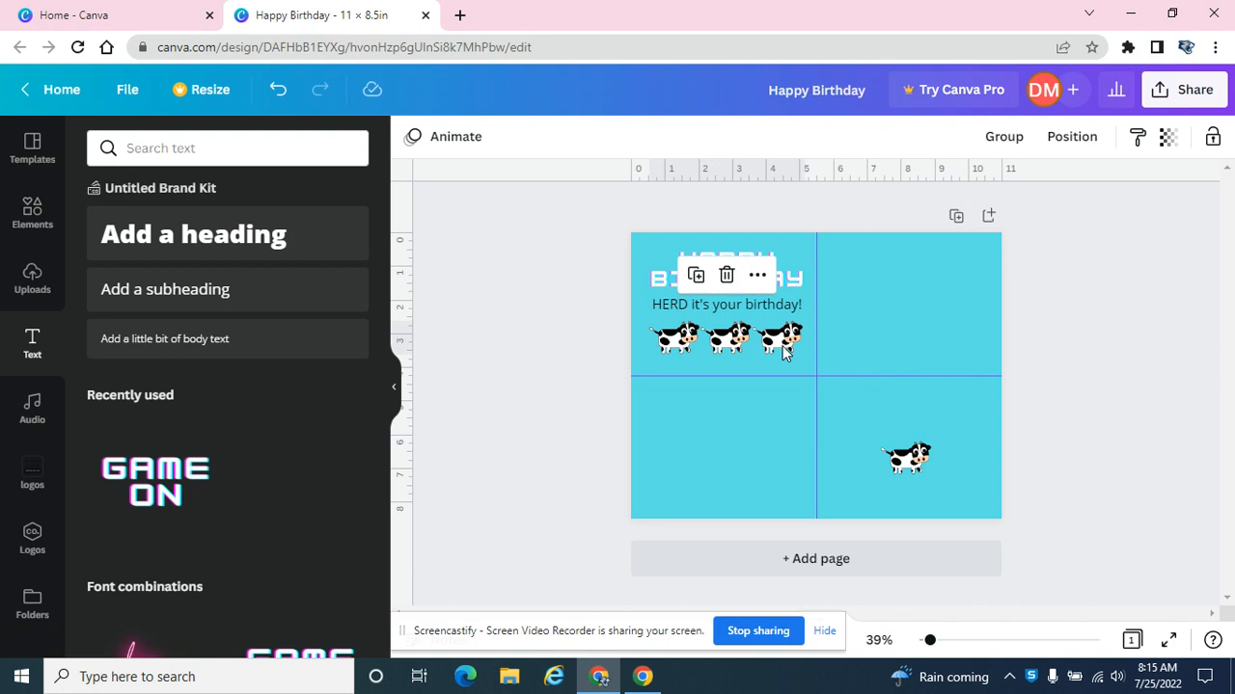
pyautogui.moveTo(570, 251); pyautogui.dragTo(675, 307)
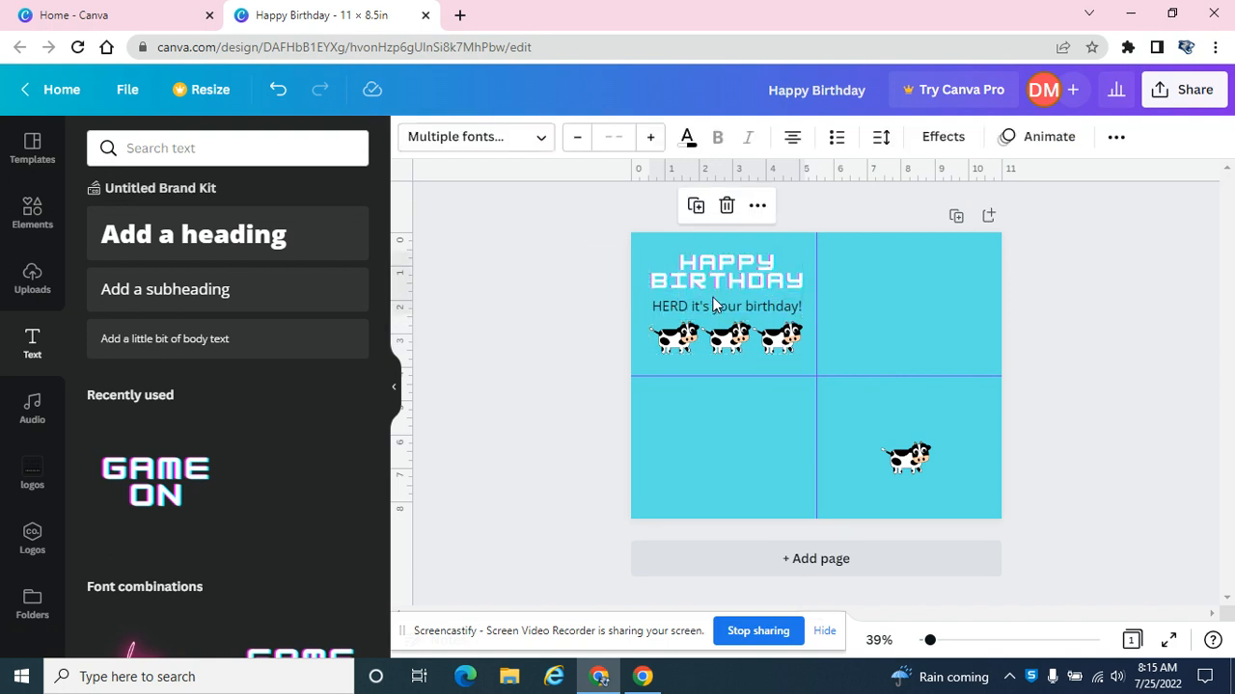
pyautogui.click(1167, 324)
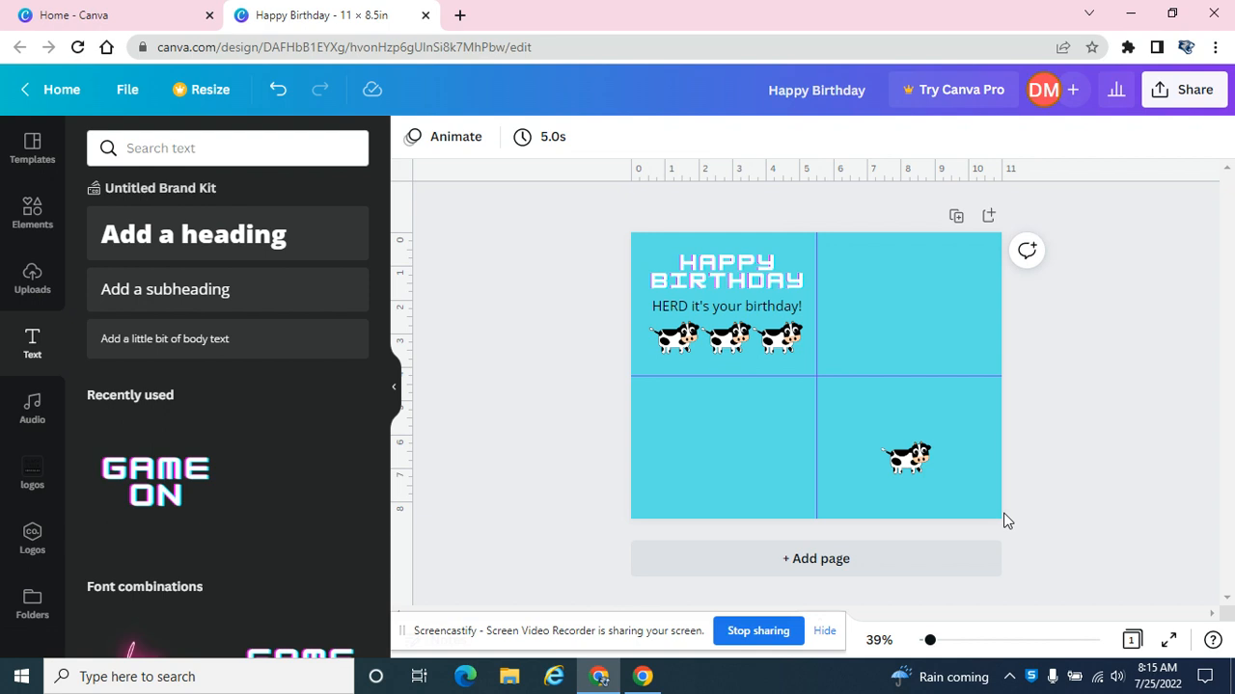
# Add a subheading text box reading "May your birthday joy last for heifer!".
pyautogui.click(164, 318)
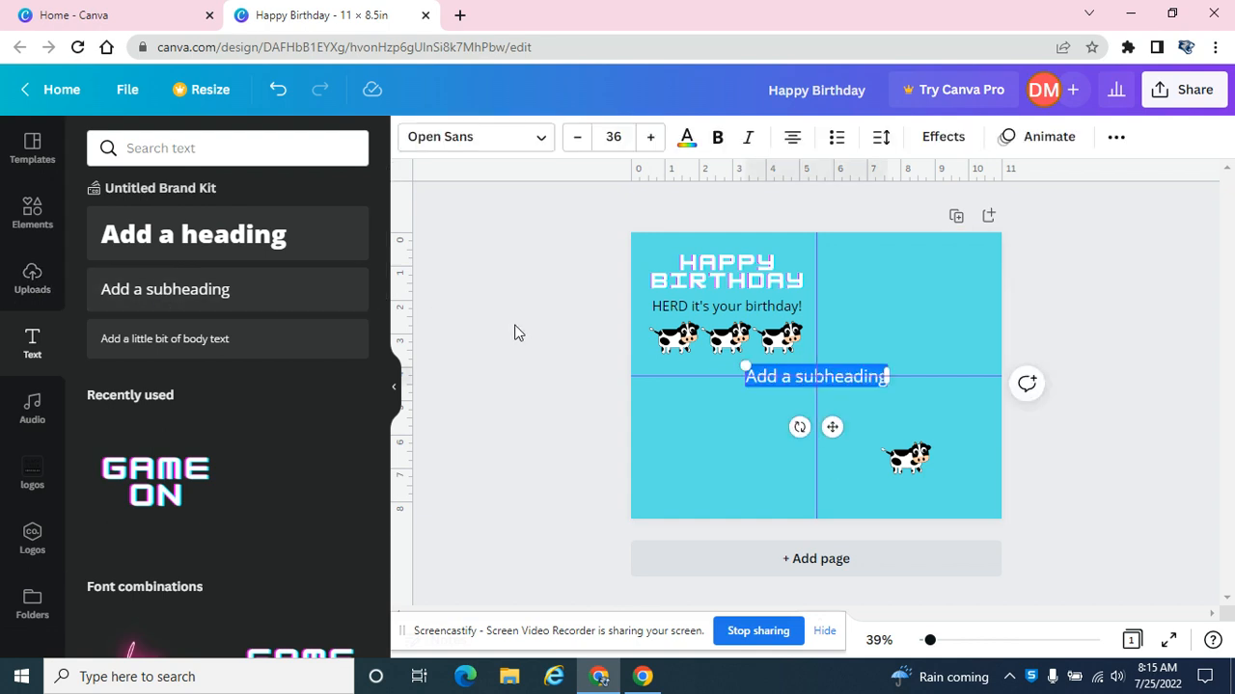
pyautogui.write('May')
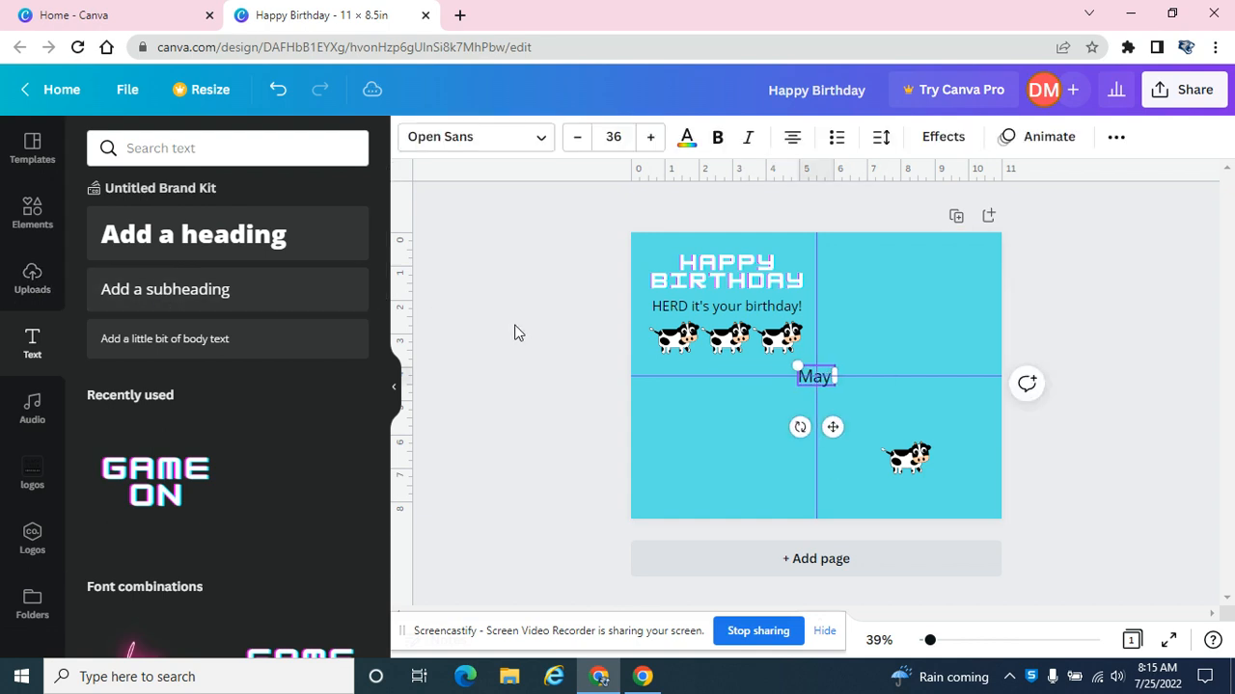
pyautogui.write(' your birth')
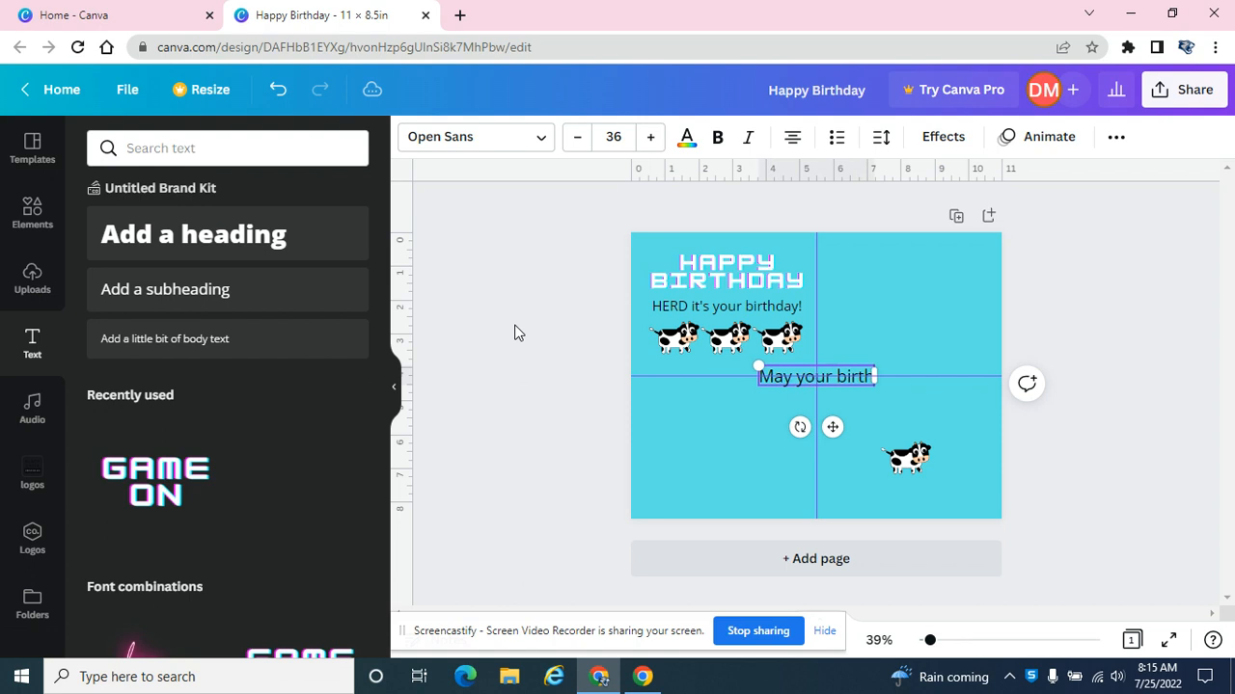
pyautogui.write('day yo')
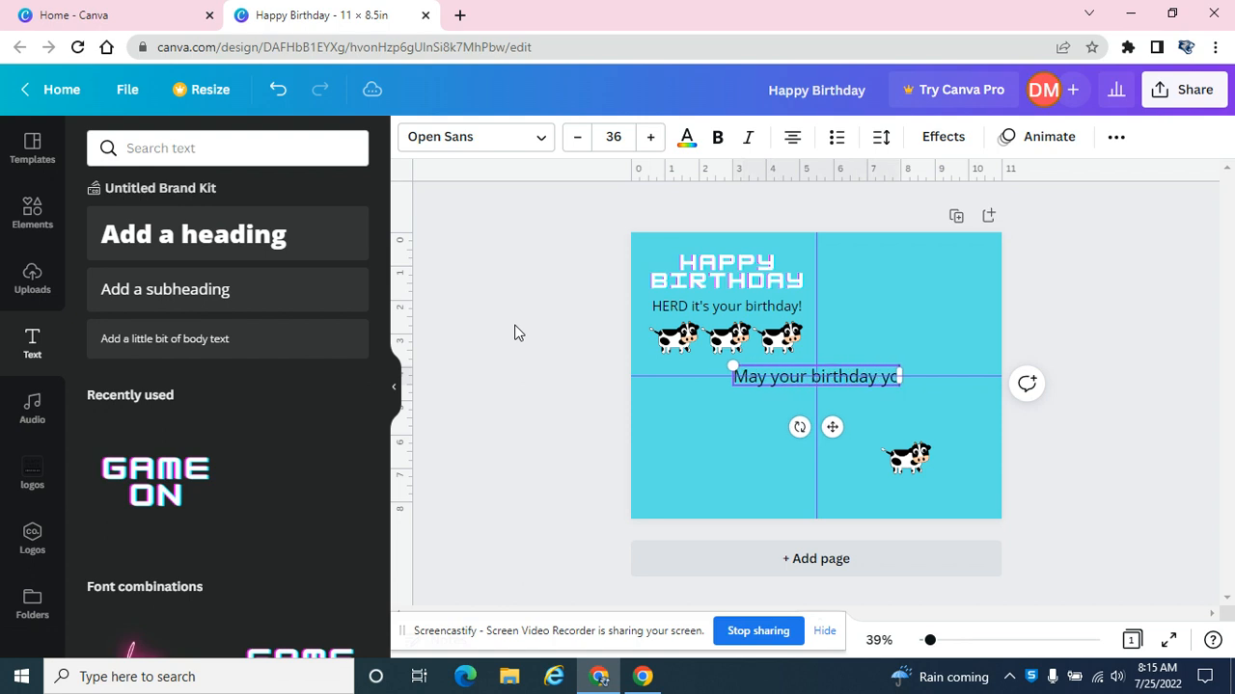
pyautogui.press('BackSpace')
pyautogui.press('BackSpace')
pyautogui.write('jo')
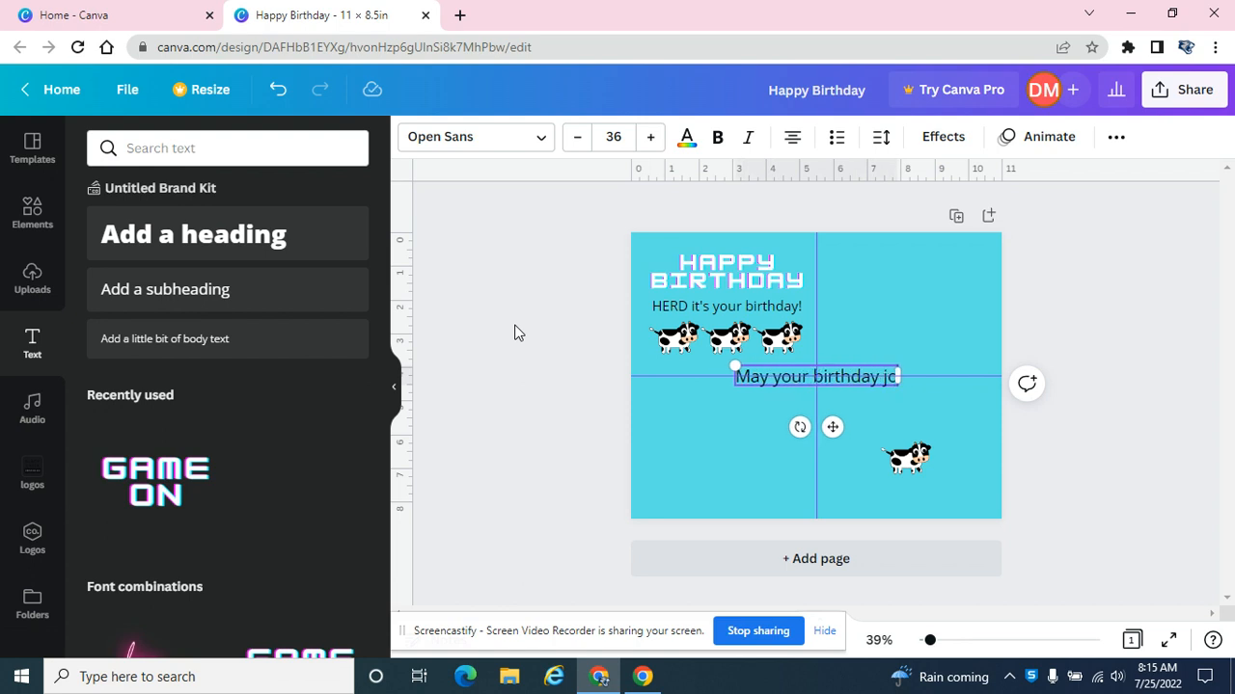
pyautogui.write('y')
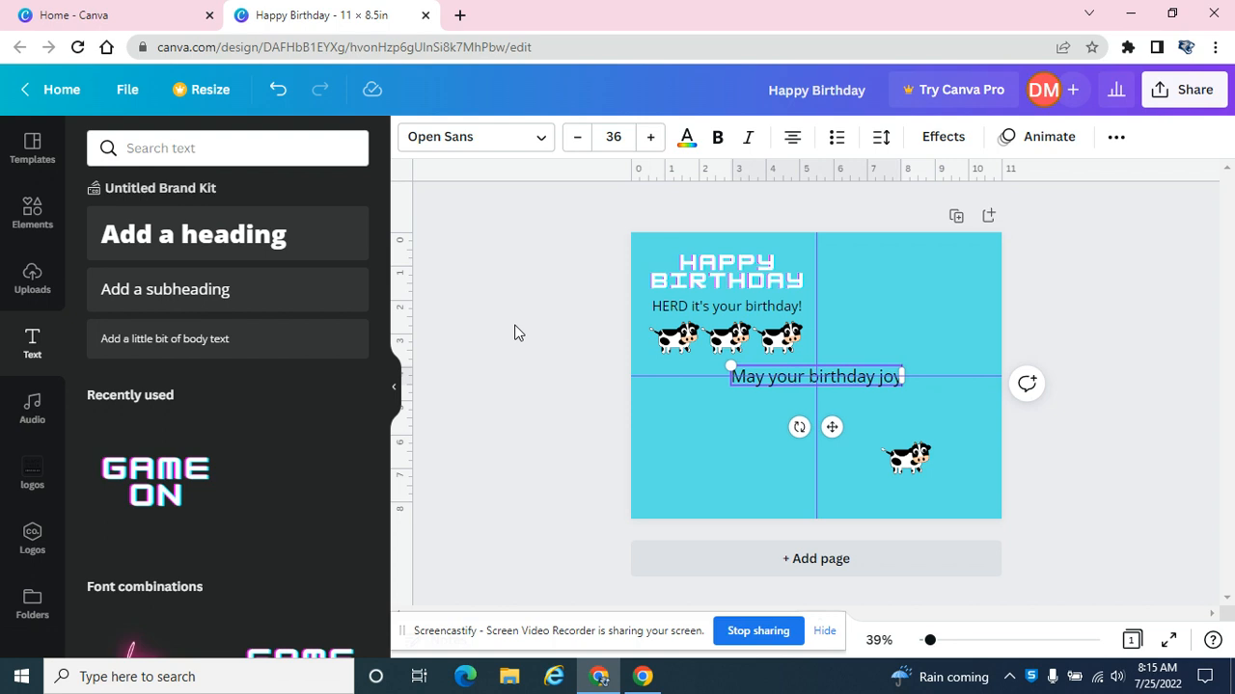
pyautogui.write(' last for ')
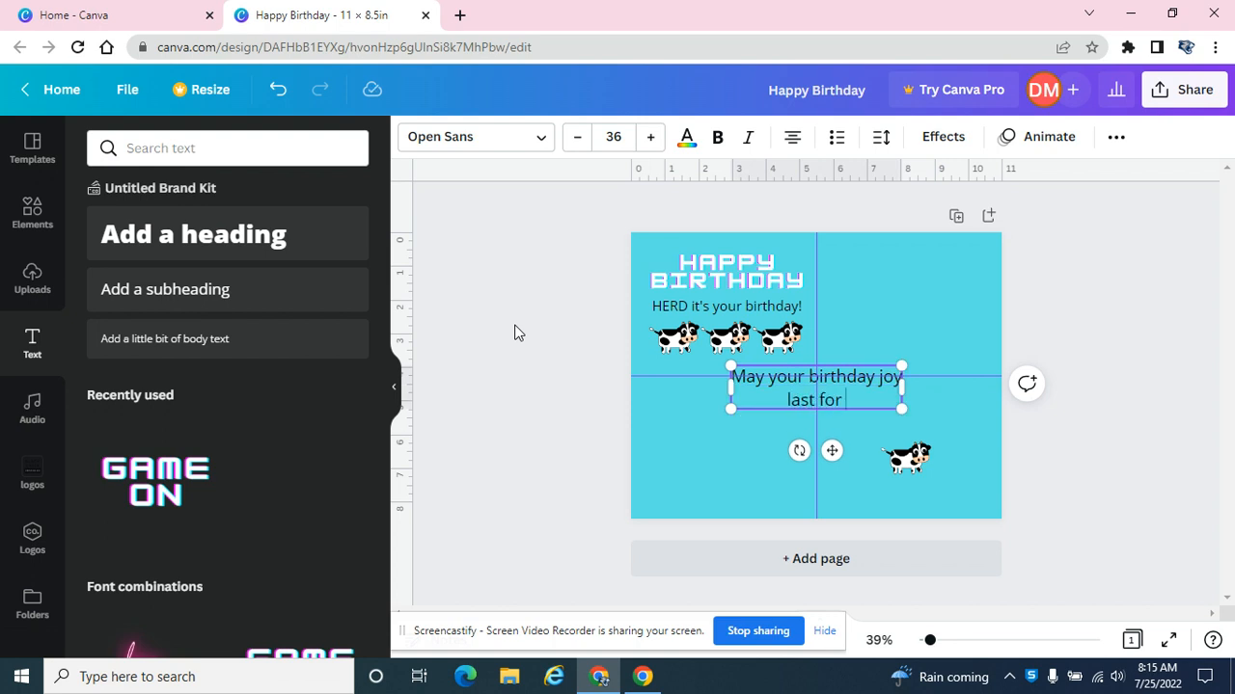
pyautogui.write('heifer!')
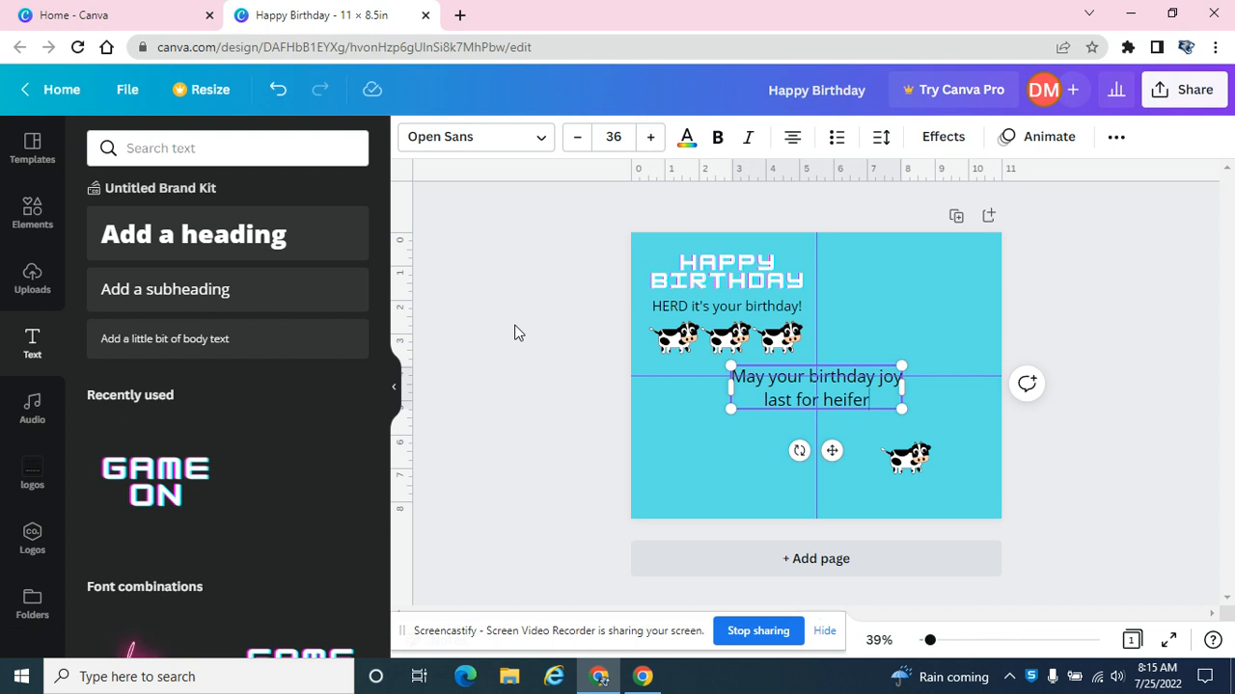
pyautogui.click(1150, 316)
# Scale the heifer text to about size 31.9, place it in the lower-right quarter, and move the single cow just below it.
pyautogui.moveTo(841, 398); pyautogui.dragTo(932, 434)
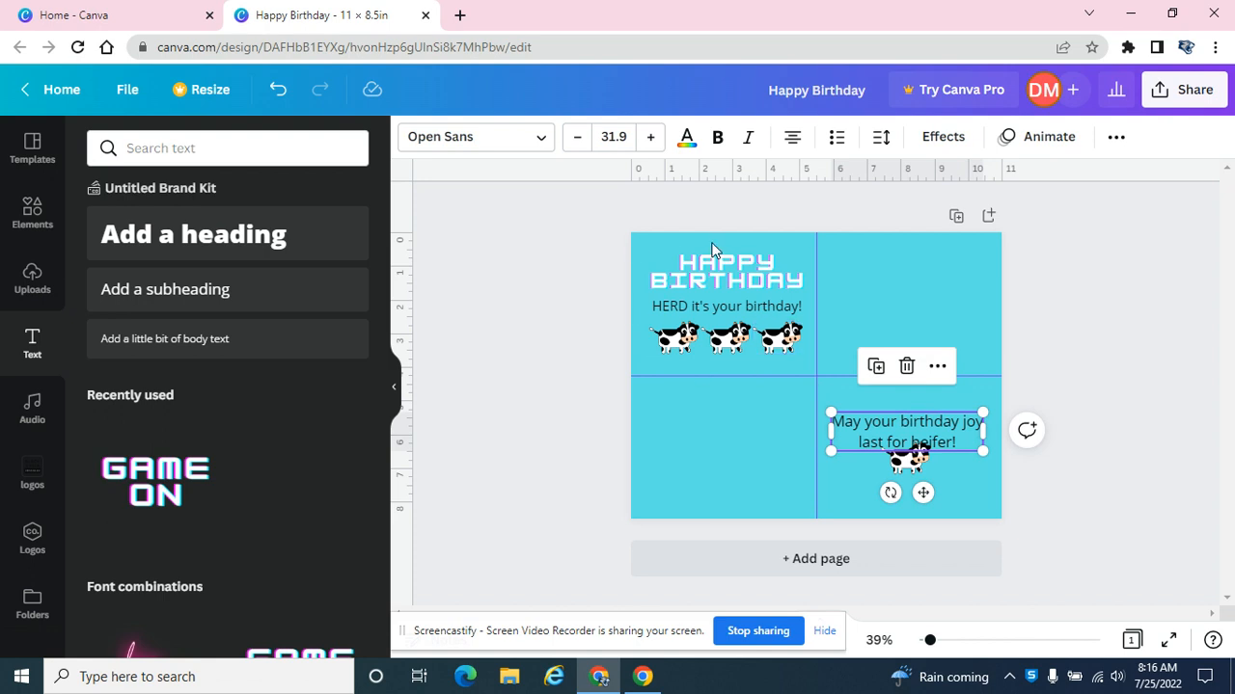
pyautogui.click(1065, 486)
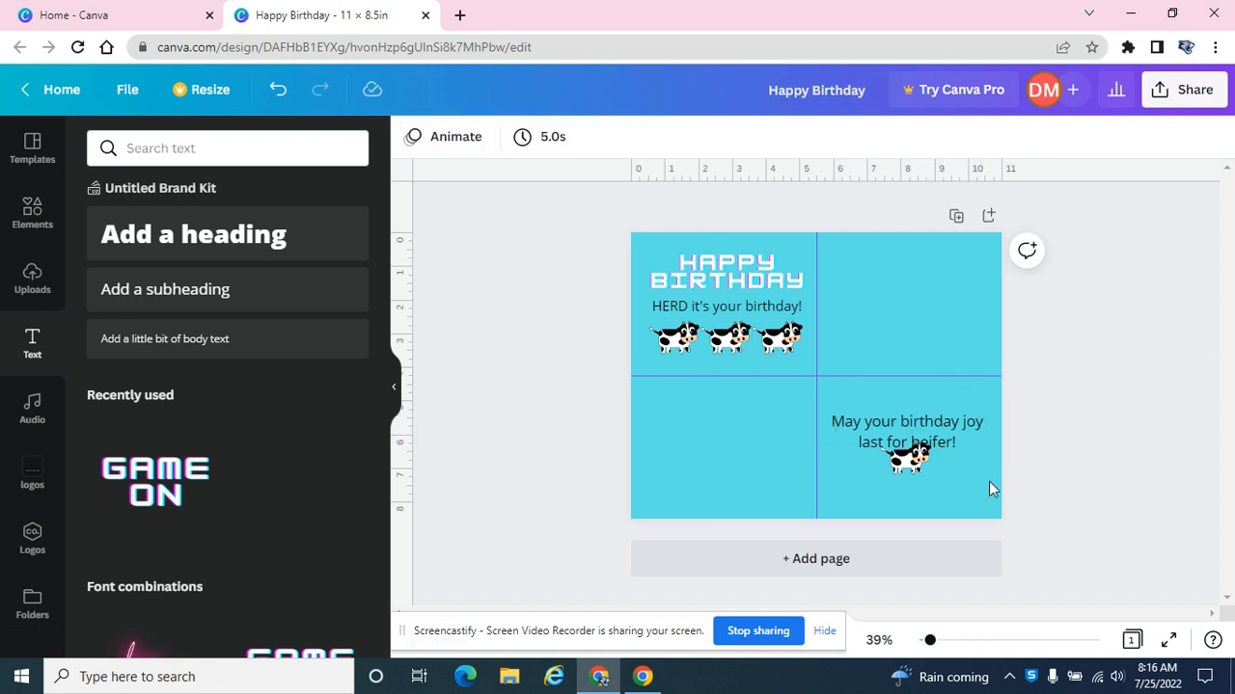
pyautogui.moveTo(905, 467); pyautogui.dragTo(905, 482)
pyautogui.click(530, 286)
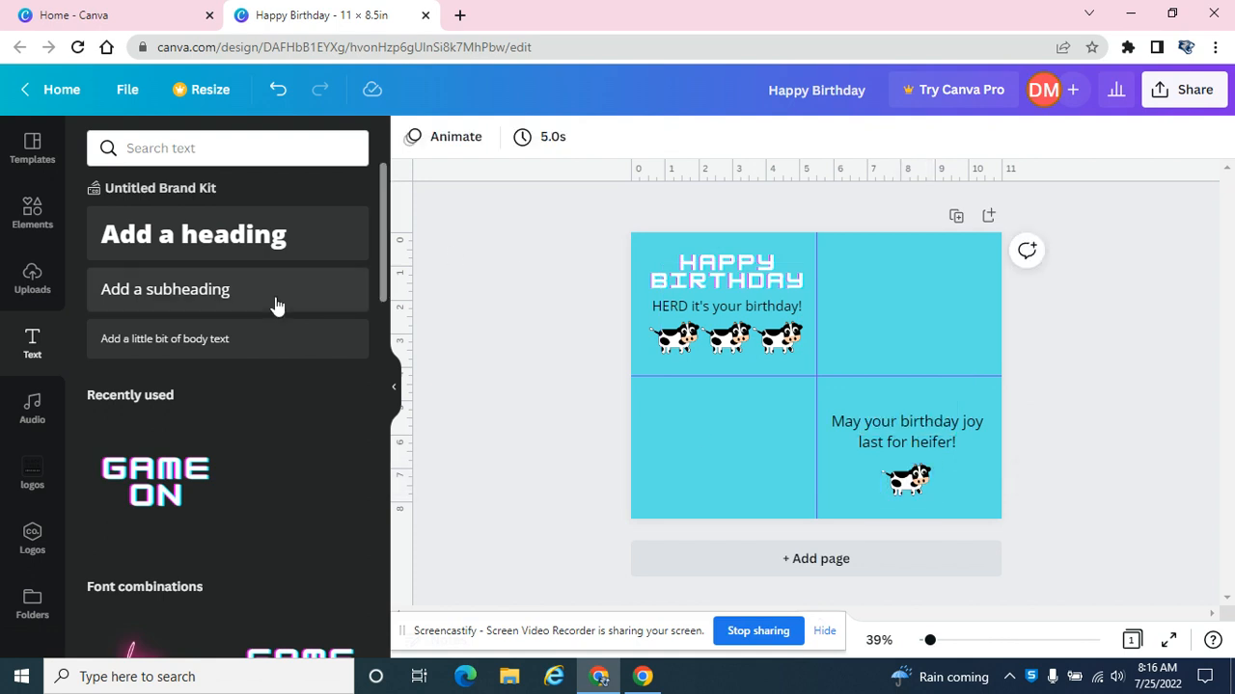
pyautogui.click(219, 342)
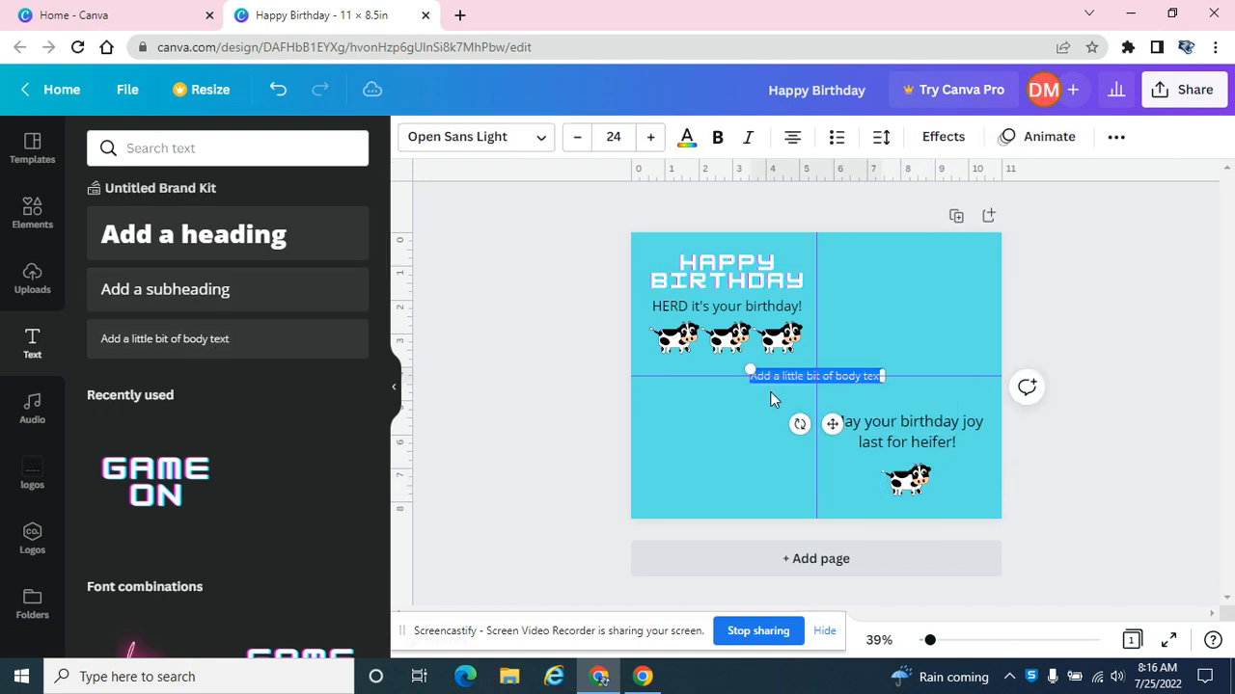
pyautogui.click(490, 375)
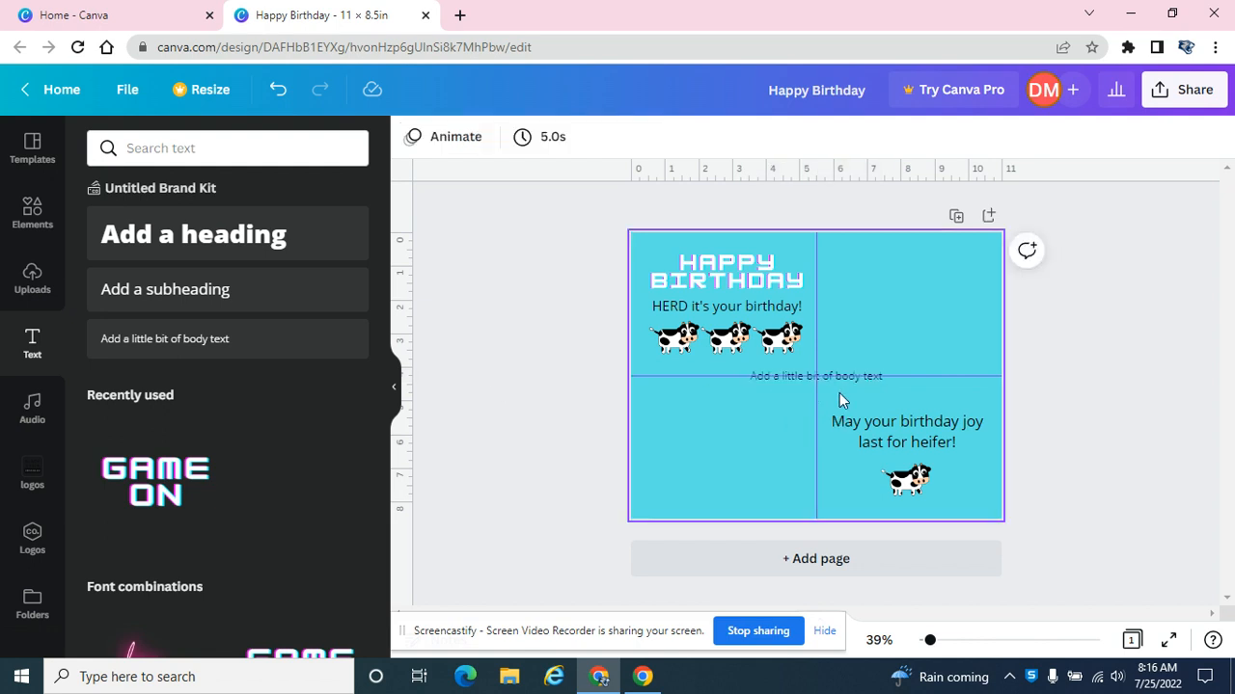
pyautogui.moveTo(782, 382); pyautogui.dragTo(693, 443)
# Insert the white-on-black BLACK CREEK logo and delete the placeholder body text from the lower-left quarter.
pyautogui.click(33, 537)
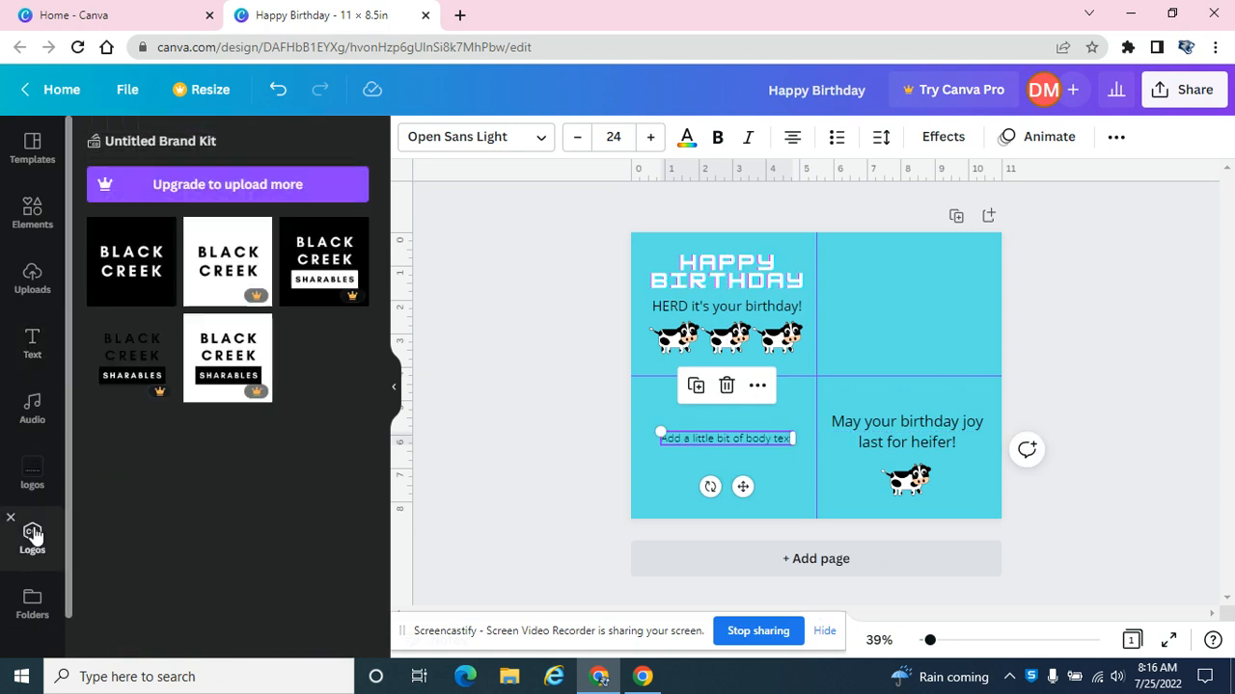
pyautogui.click(138, 275)
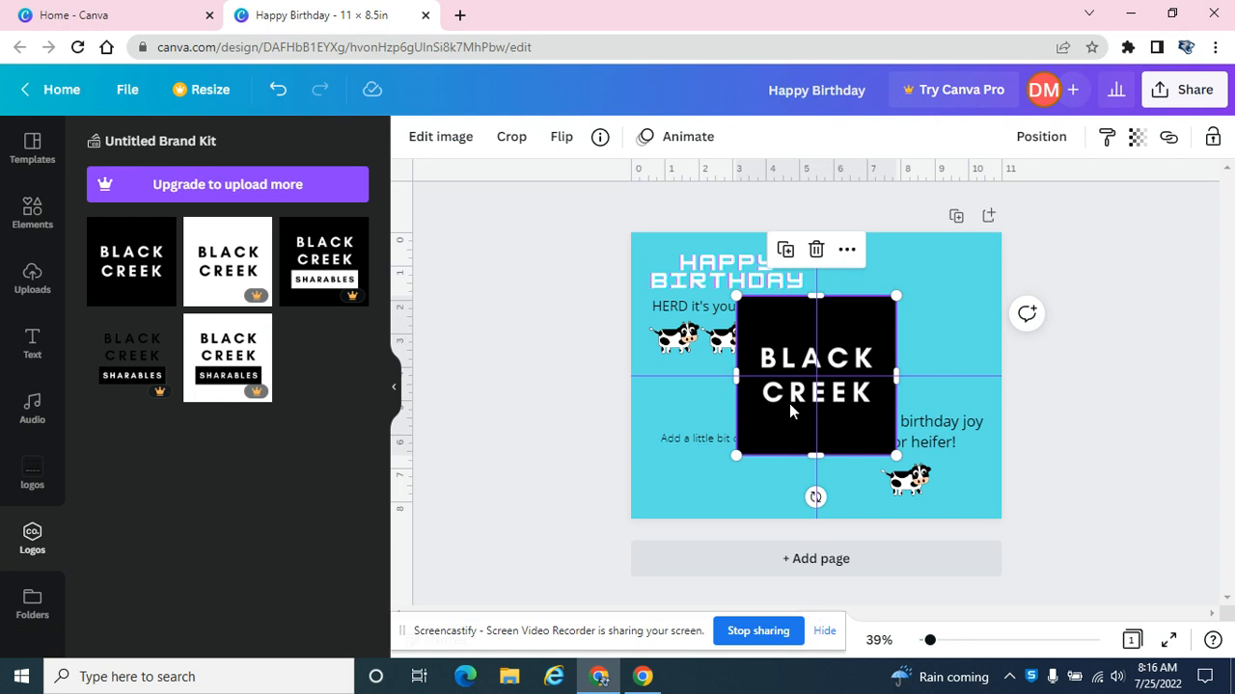
pyautogui.click(685, 432)
pyautogui.press('Delete')
# Scale the BLACK CREEK logo down and center it in the lower-left quarter.
pyautogui.moveTo(771, 436); pyautogui.dragTo(719, 458)
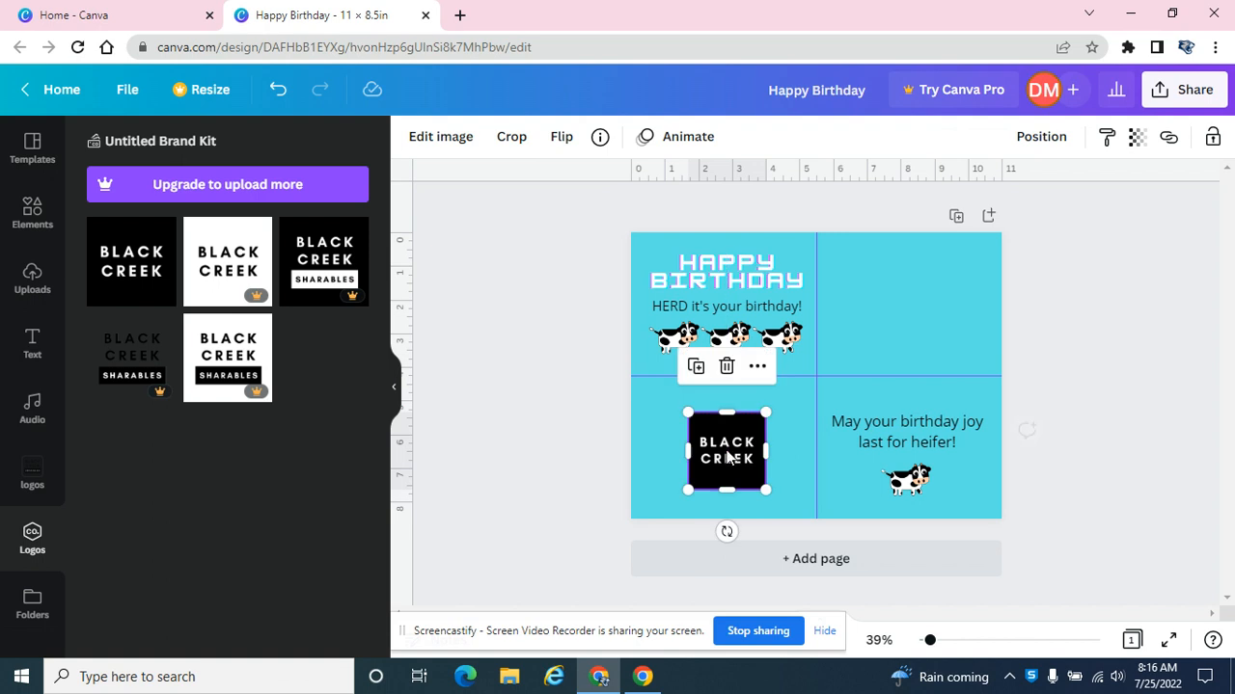
pyautogui.press('Up')
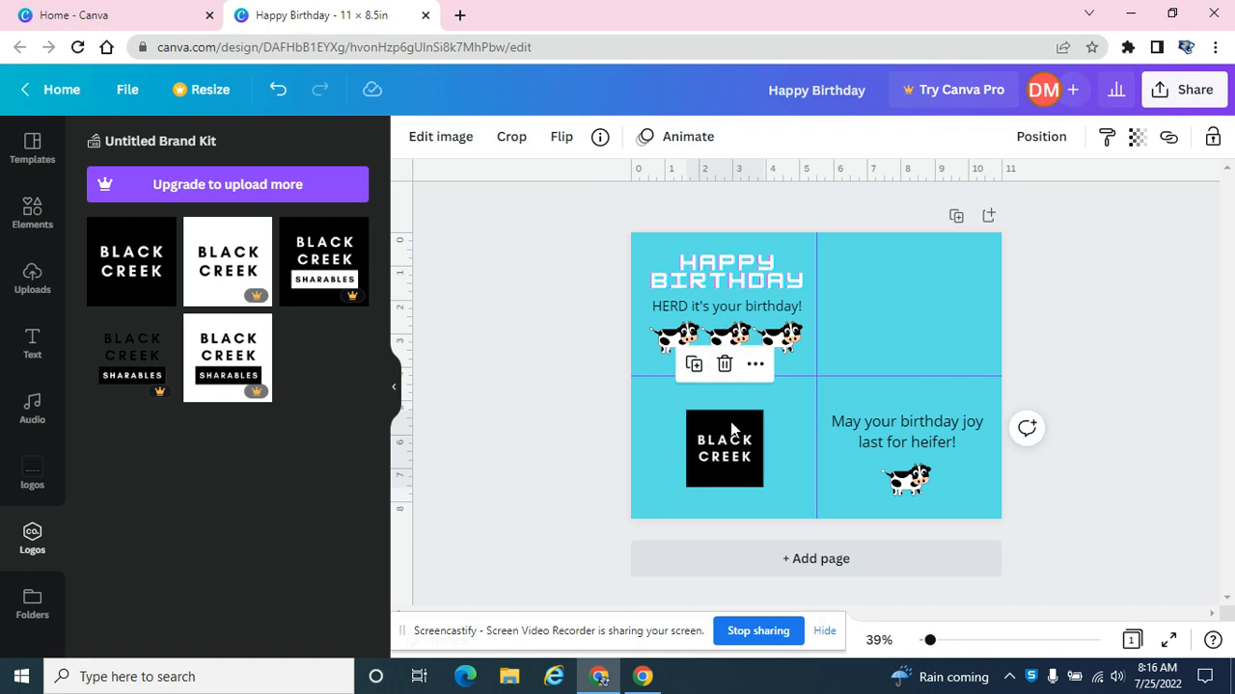
pyautogui.press('Right')
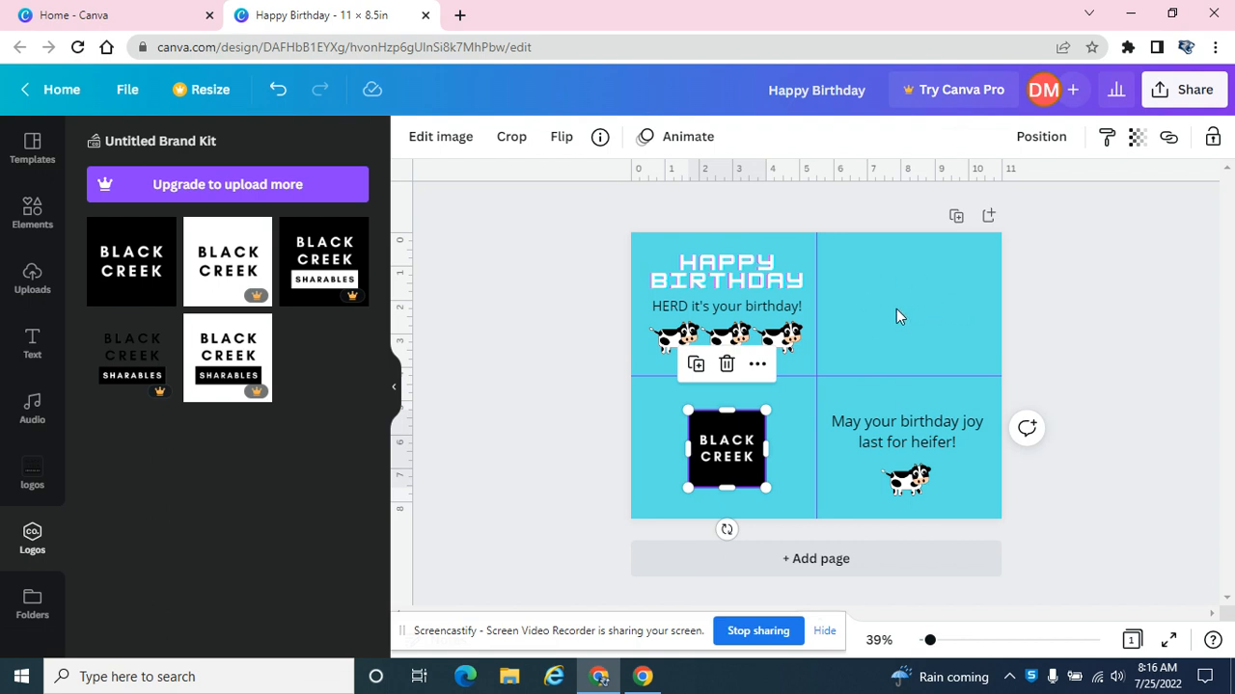
# Rotate the greeting texts and three cows in the upper-left quarter together about 180° and reposition them within that quarter.
pyautogui.click(548, 267)
pyautogui.moveTo(554, 244); pyautogui.dragTo(796, 349)
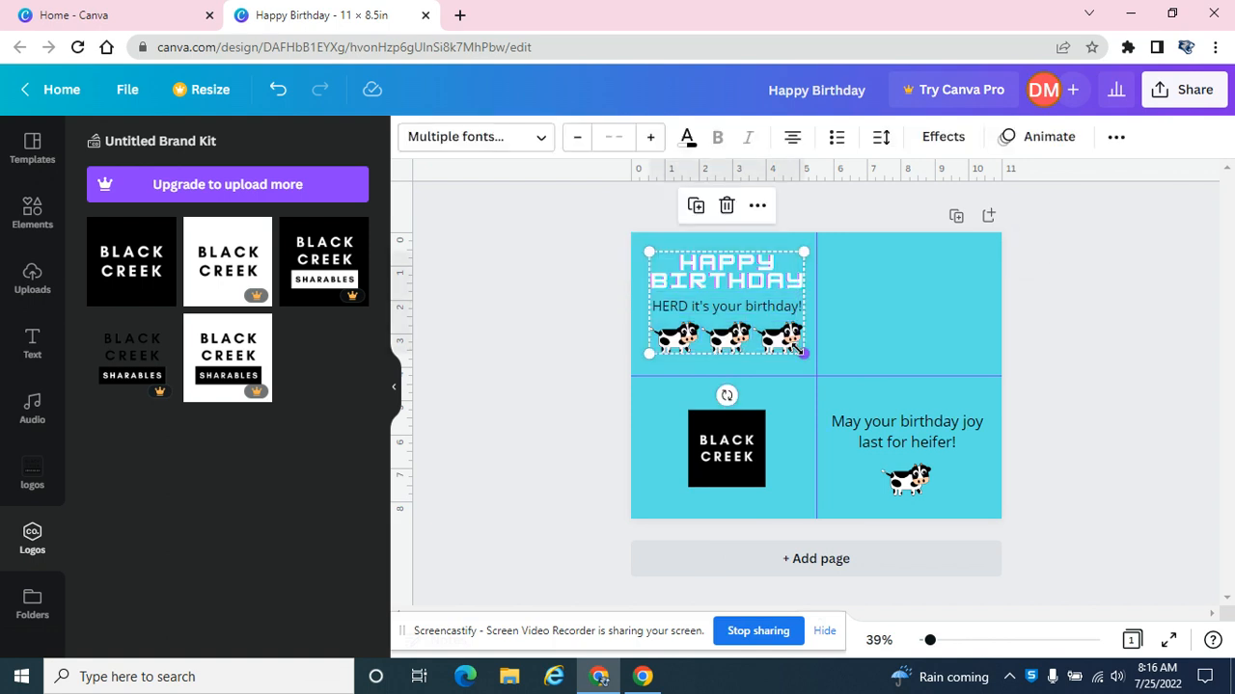
pyautogui.click(577, 271)
pyautogui.moveTo(580, 253); pyautogui.dragTo(802, 350)
pyautogui.moveTo(726, 394); pyautogui.dragTo(722, 208)
pyautogui.moveTo(722, 263); pyautogui.dragTo(728, 275)
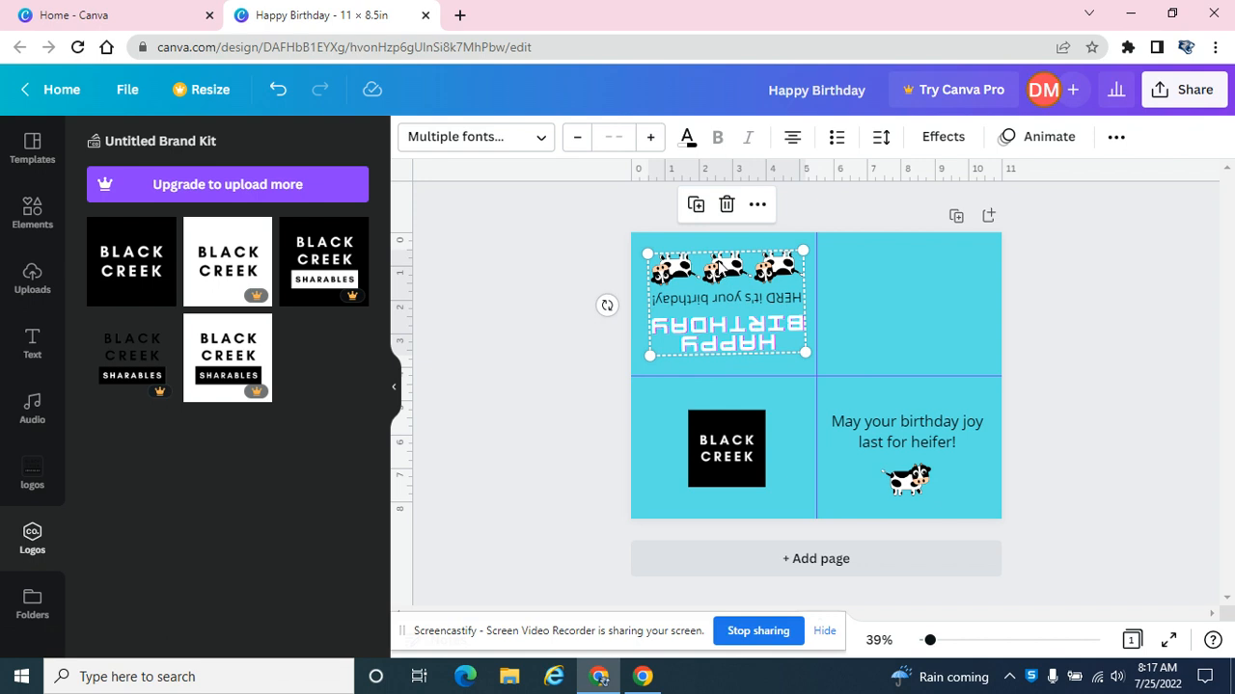
# Straighten the upside-down group of greeting texts and three cows within the upper-left quarter.
pyautogui.hotkey('ctrl', 'z')
pyautogui.moveTo(725, 396); pyautogui.dragTo(764, 319)
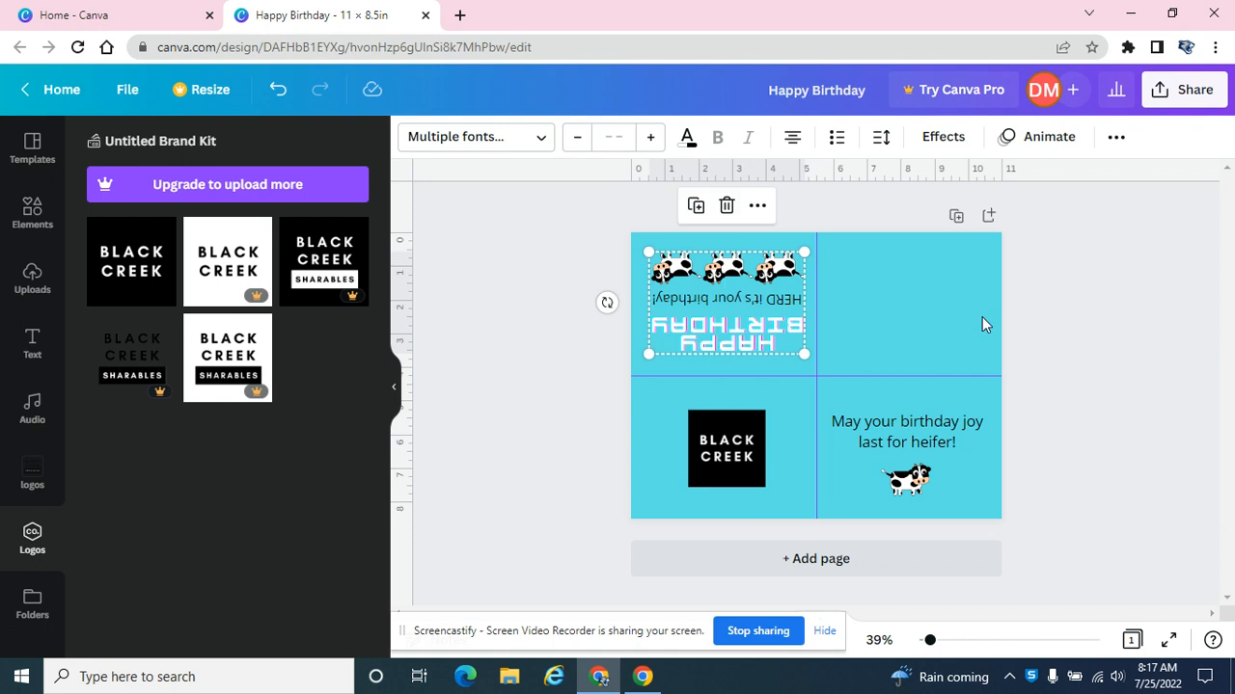
pyautogui.click(1132, 385)
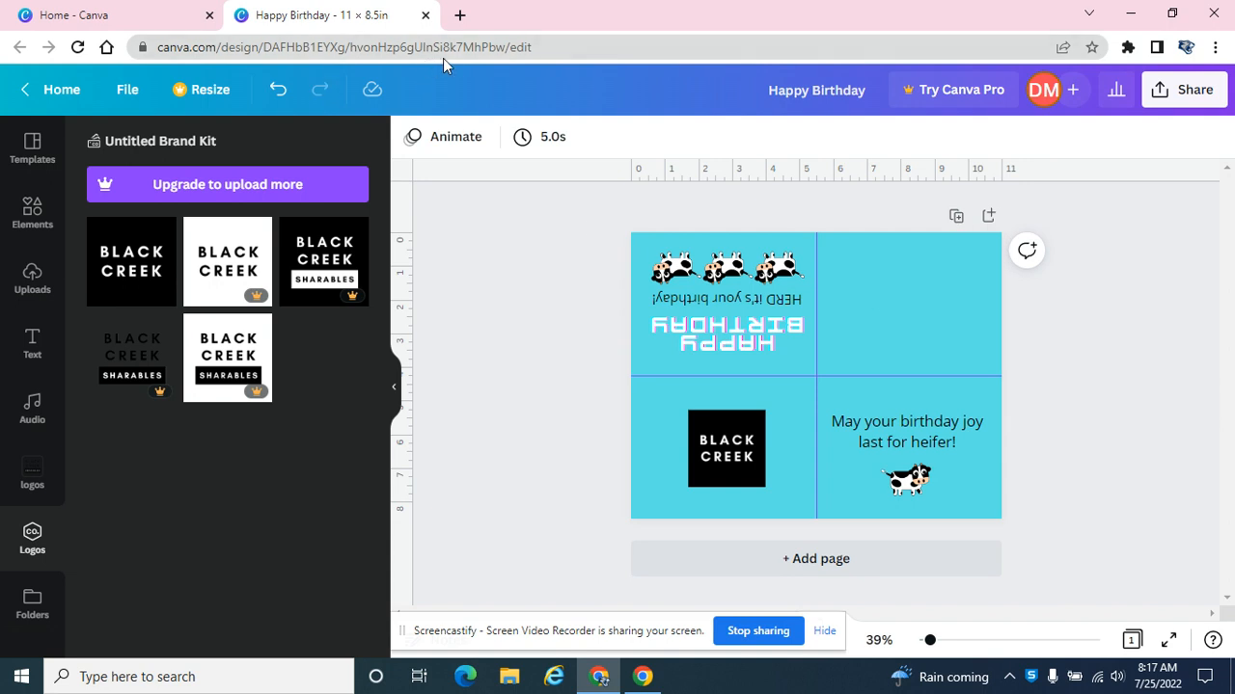
# Return to the Canva home page and create a new custom-size design 8.5 in wide and 11 in high.
pyautogui.click(140, 14)
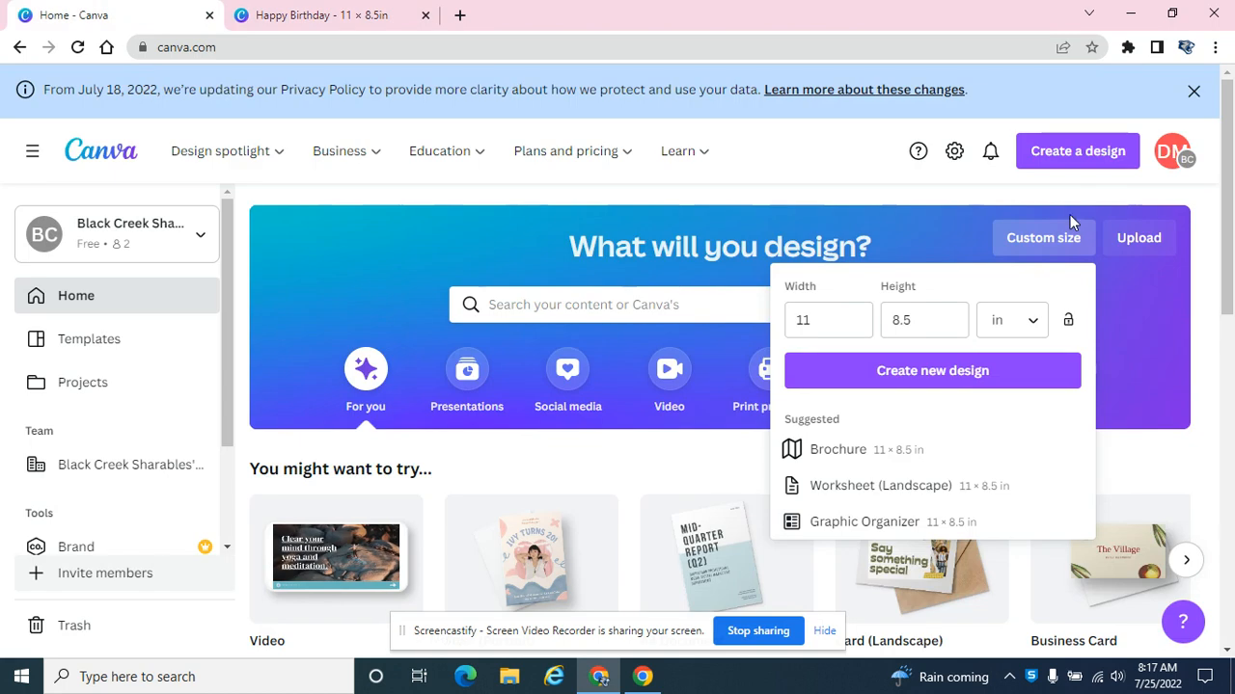
pyautogui.click(797, 321)
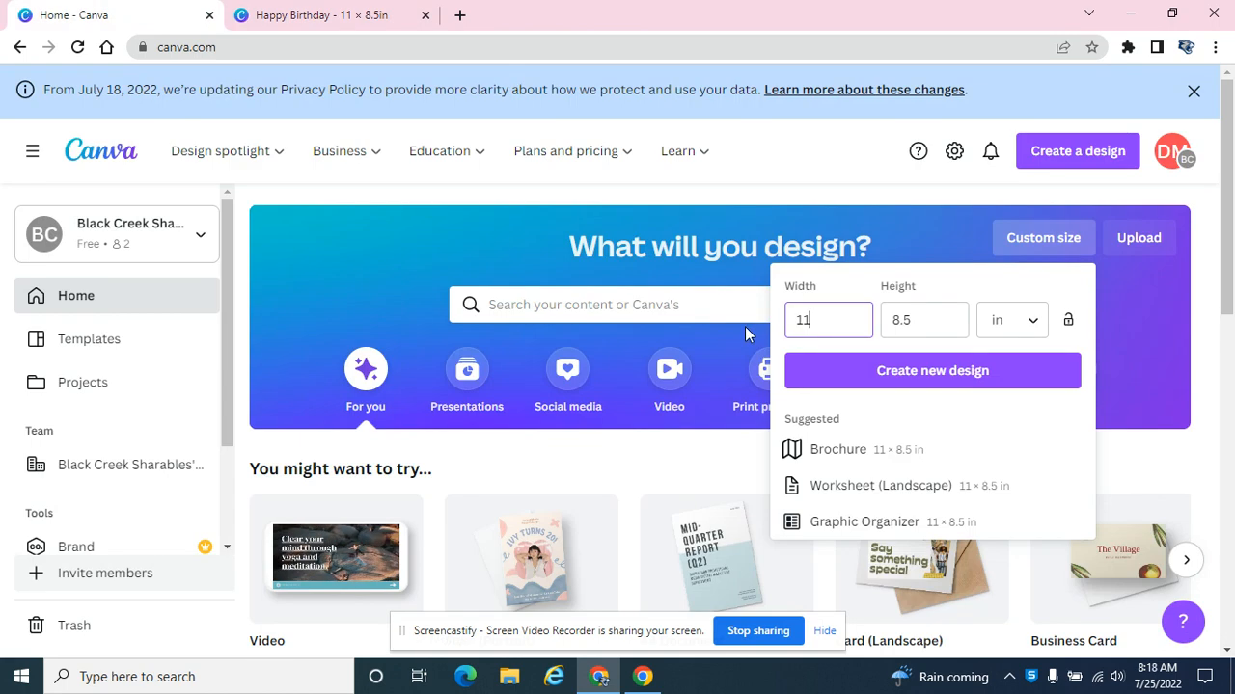
pyautogui.moveTo(830, 320); pyautogui.dragTo(785, 328)
pyautogui.write('8.5')
pyautogui.press('Tab')
pyautogui.write('11')
pyautogui.press('Return')
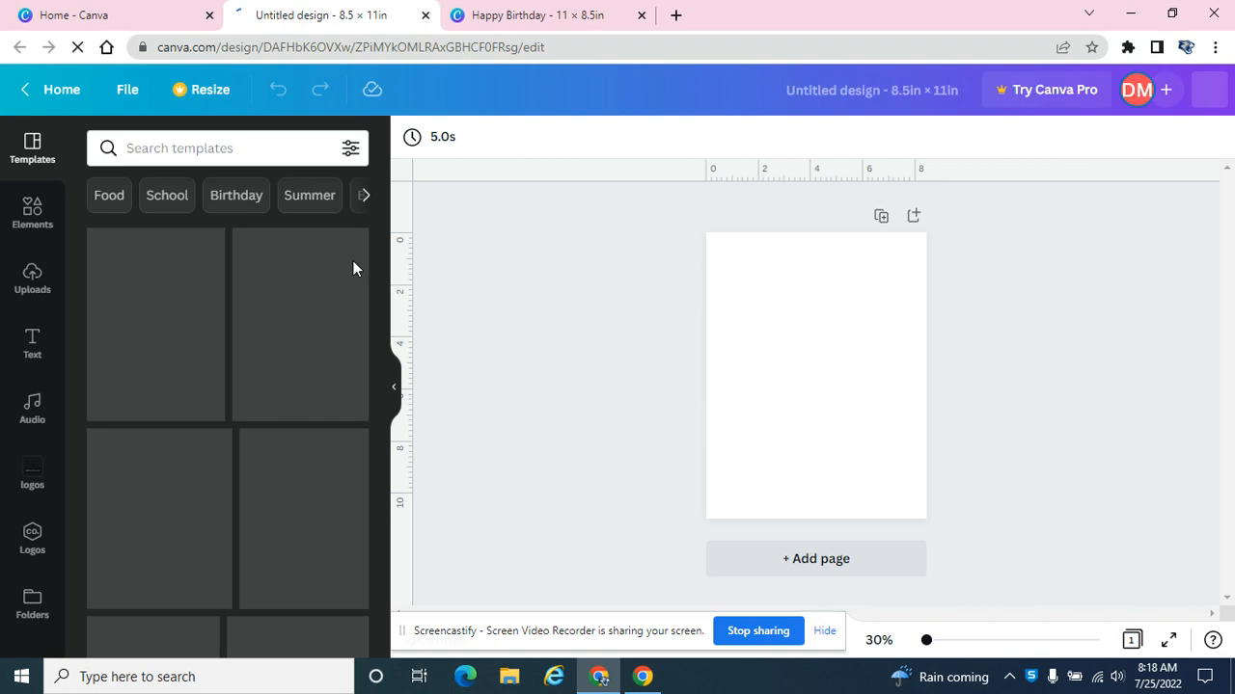
# Divide the blank page into quarters with a centered vertical guide and a horizontal guide slightly below mid-height.
pyautogui.moveTo(784, 168); pyautogui.dragTo(789, 377)
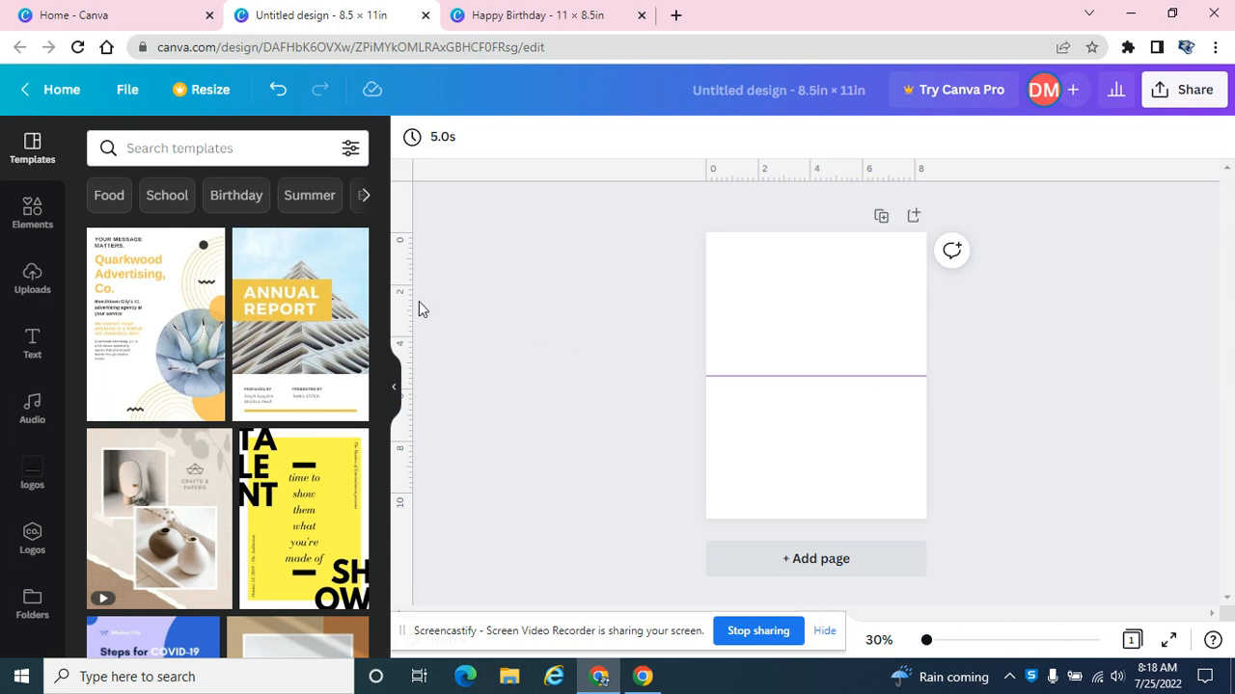
pyautogui.moveTo(402, 304); pyautogui.dragTo(813, 315)
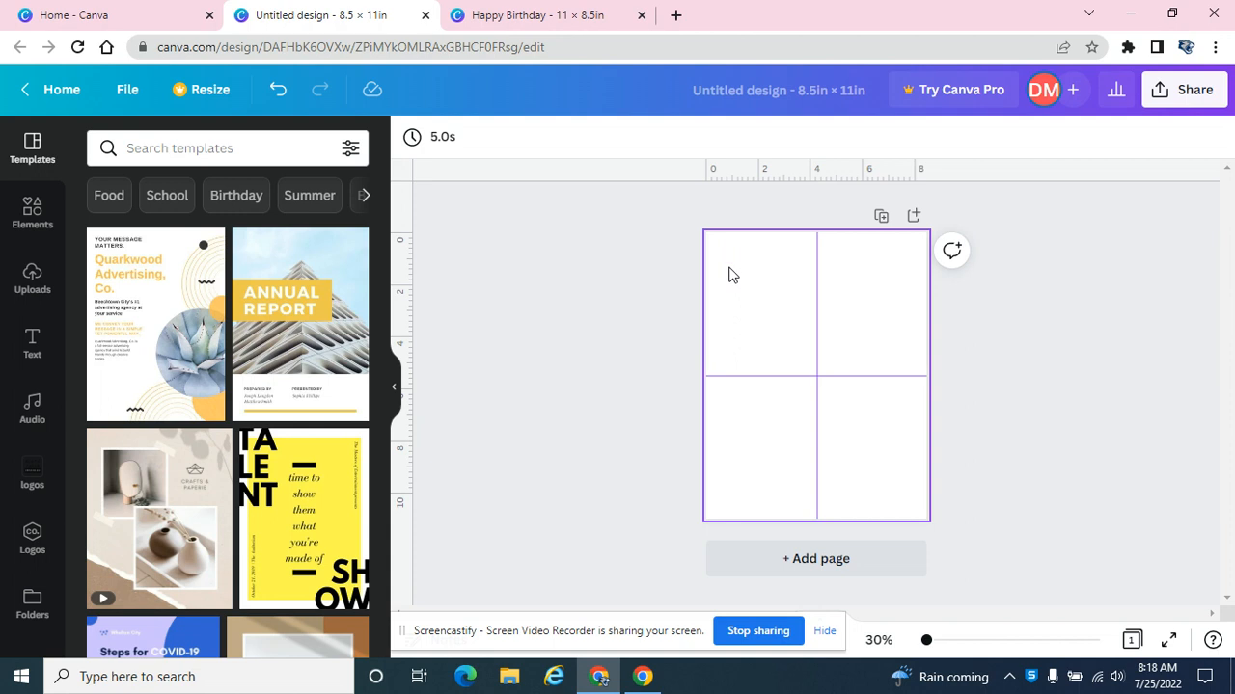
pyautogui.moveTo(767, 379); pyautogui.dragTo(770, 385)
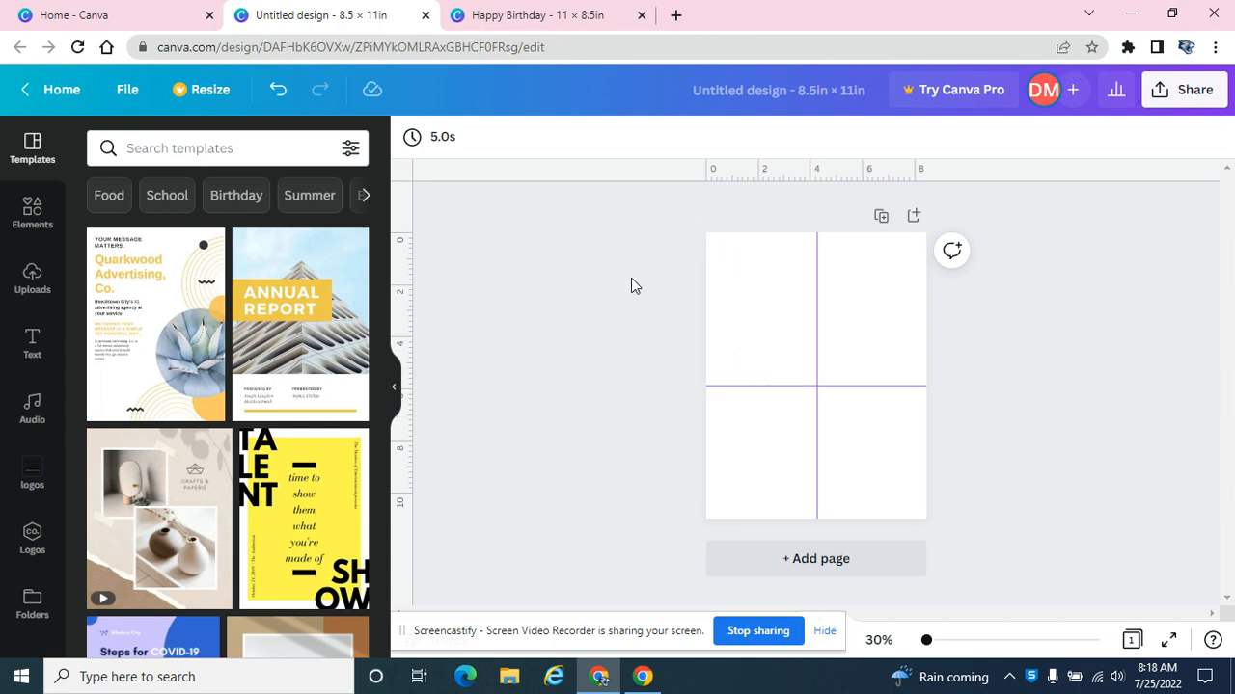
# Copy the birthday greeting texts and three cows from the Happy Birthday design into the 8.5 × 11 in design.
pyautogui.click(554, 21)
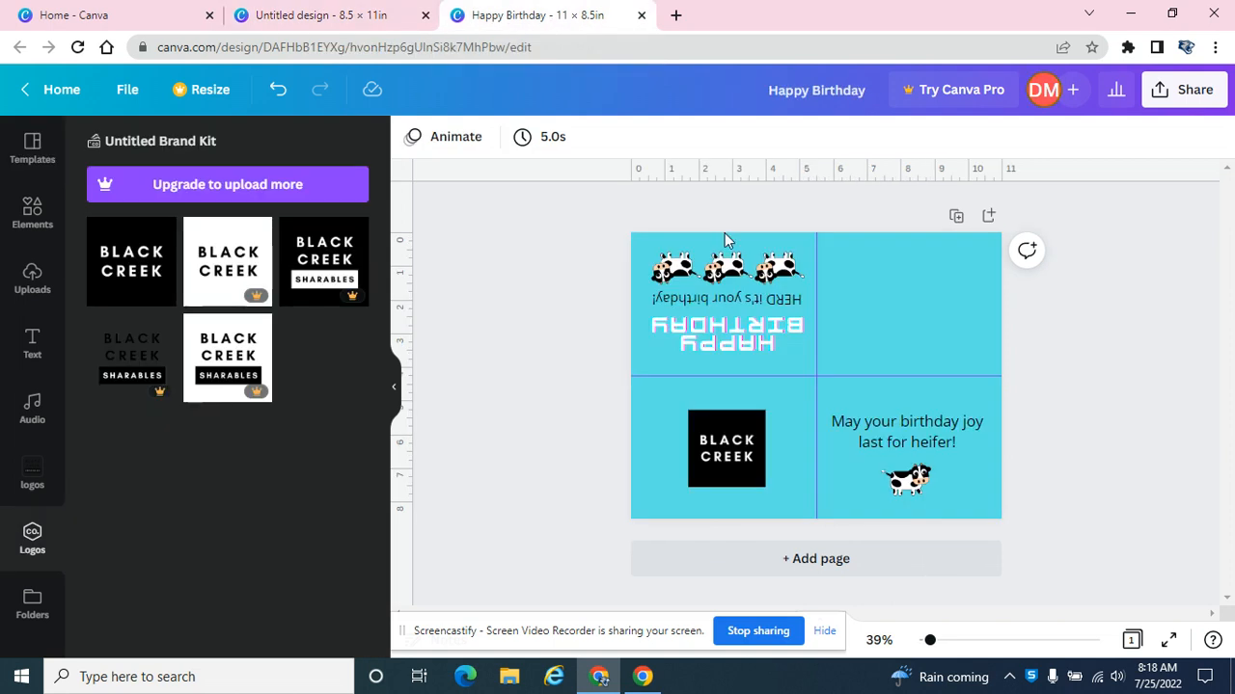
pyautogui.moveTo(536, 253); pyautogui.dragTo(789, 339)
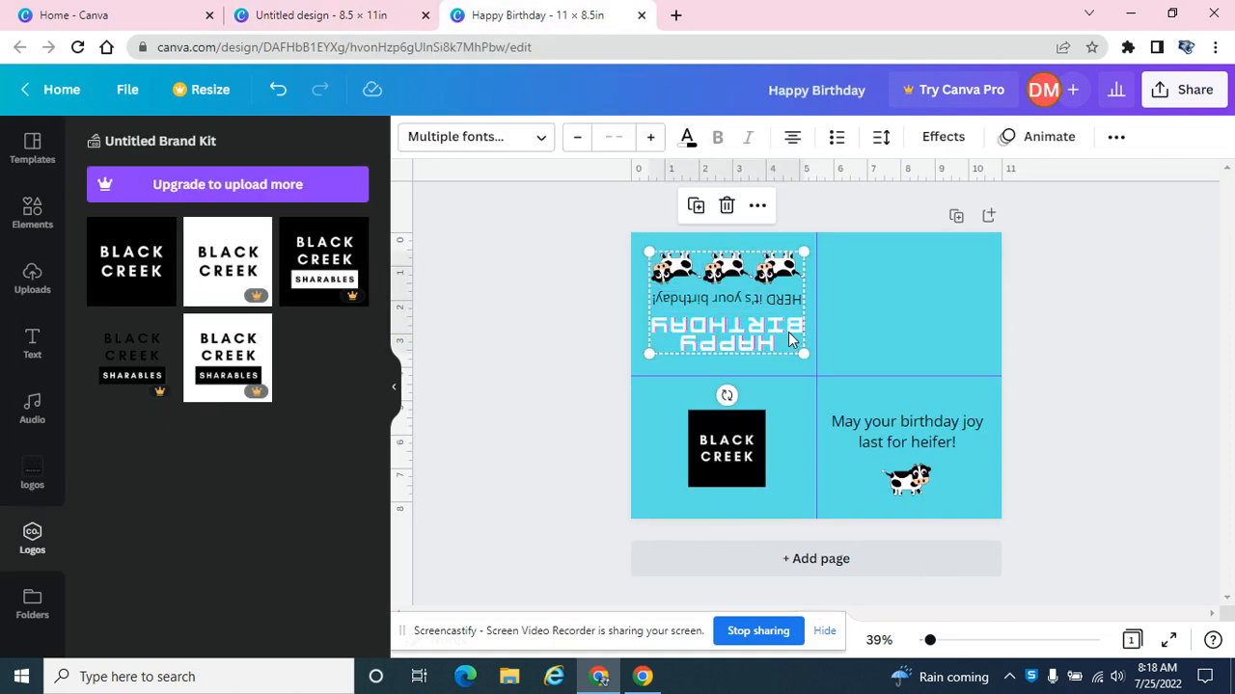
pyautogui.click(419, 20)
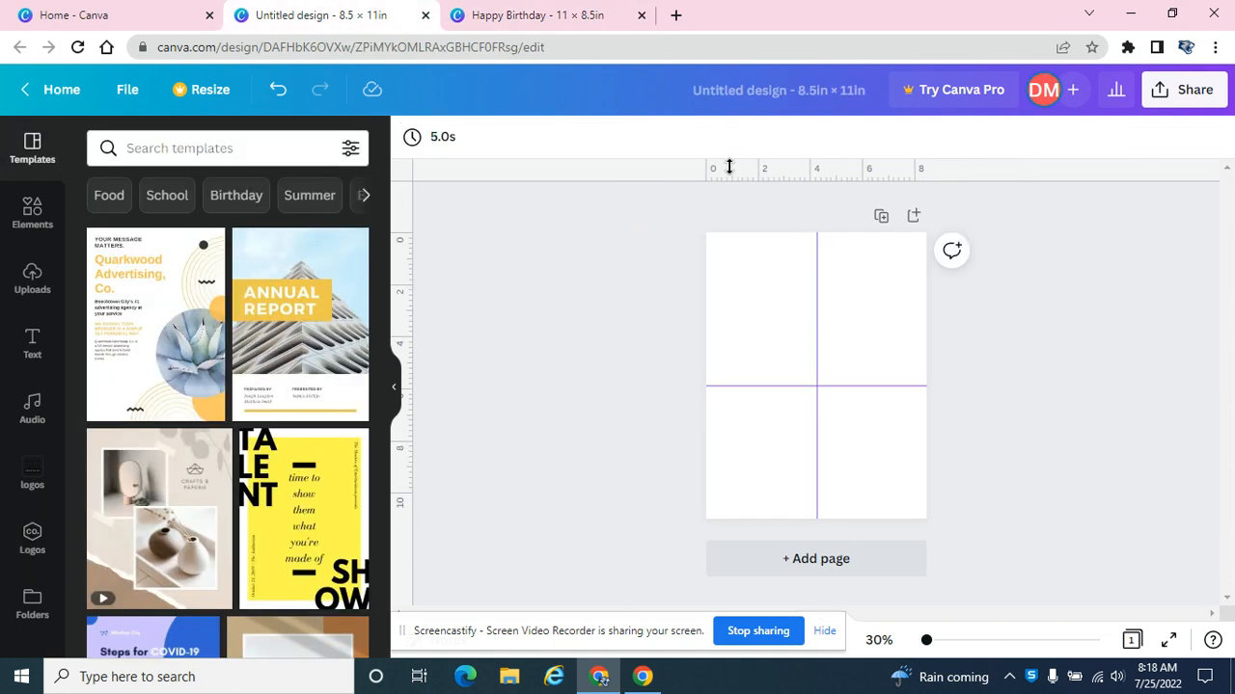
pyautogui.hotkey('ctrl', 'v')
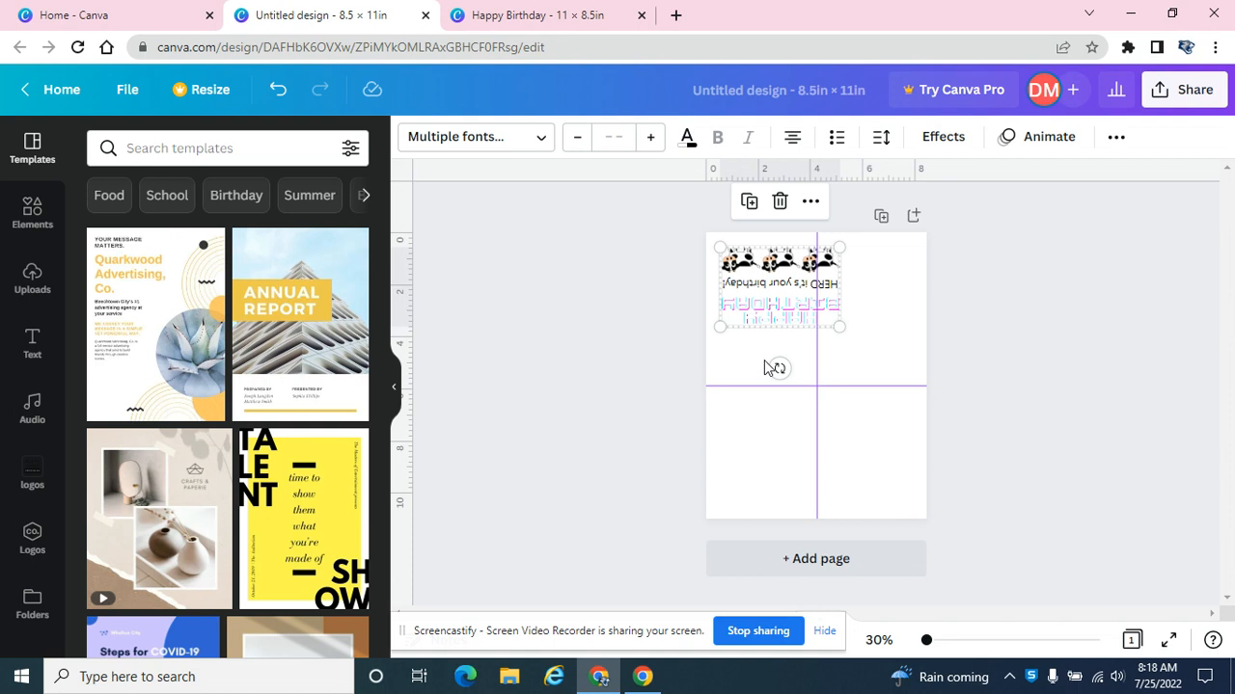
# Rotate the pasted greeting and three cows upright, scale them down and place them in the lower-right quarter.
pyautogui.moveTo(779, 368); pyautogui.dragTo(767, 270)
pyautogui.moveTo(857, 439); pyautogui.dragTo(862, 440)
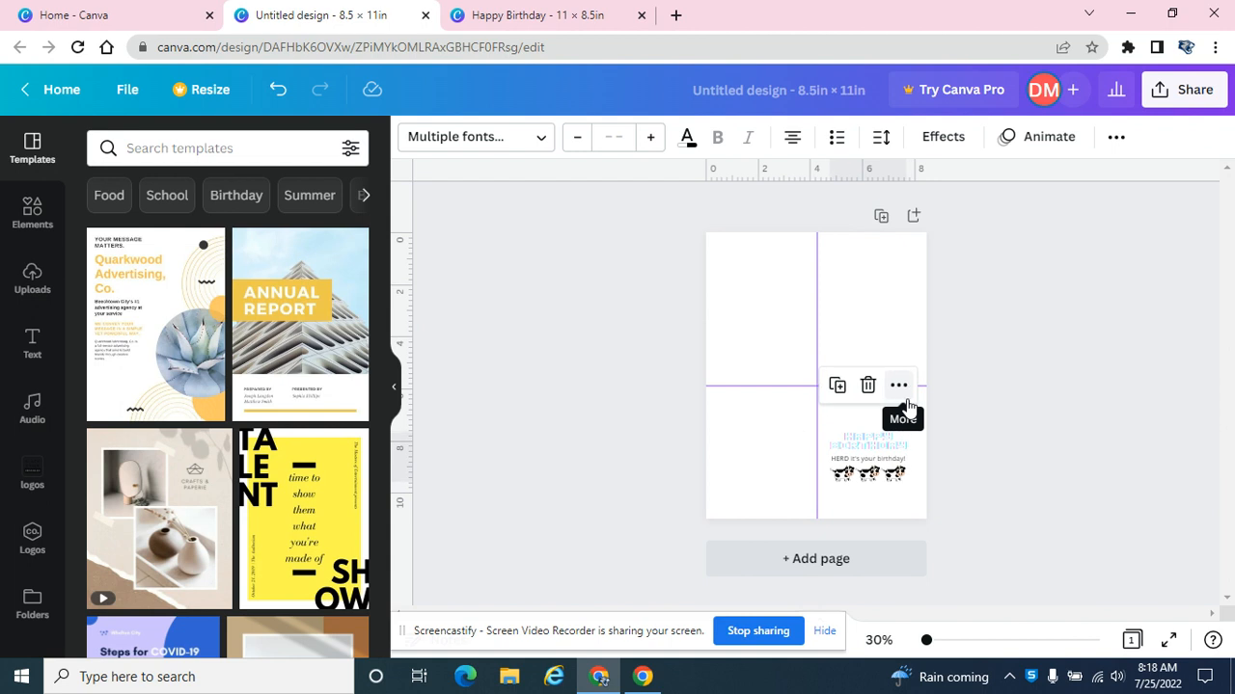
pyautogui.click(1141, 290)
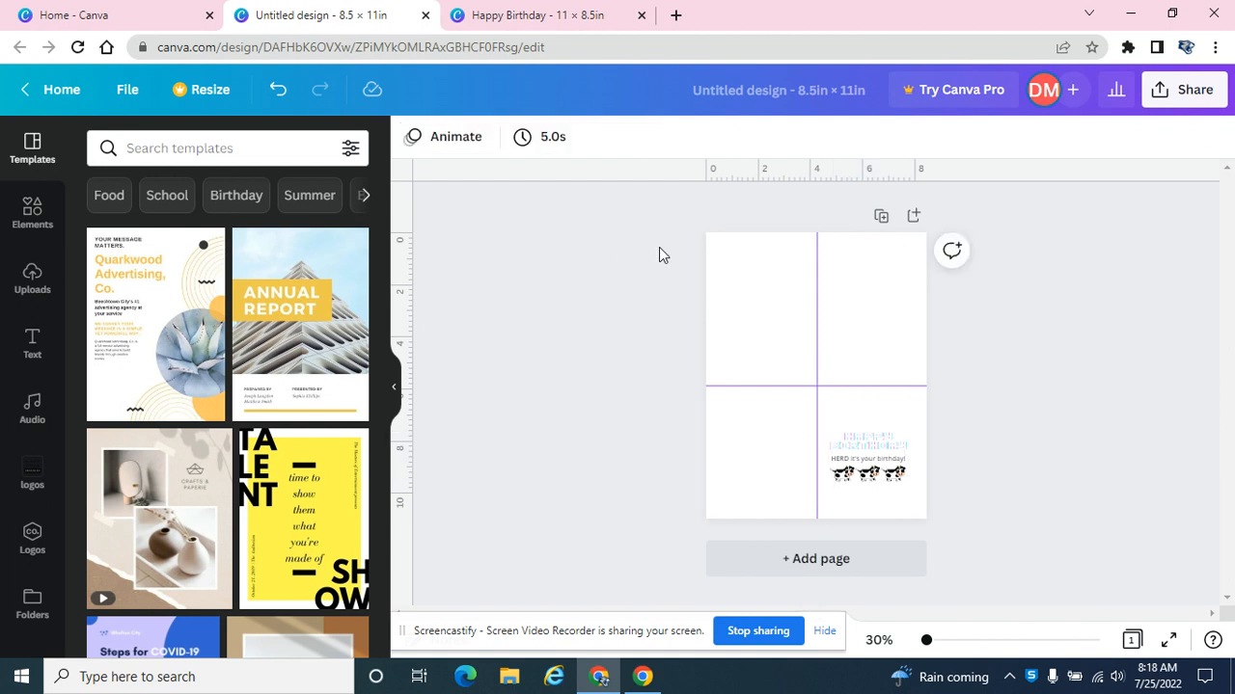
# Set the page background of the 8.5 × 11 in design to the default pink.
pyautogui.click(711, 245)
pyautogui.click(411, 138)
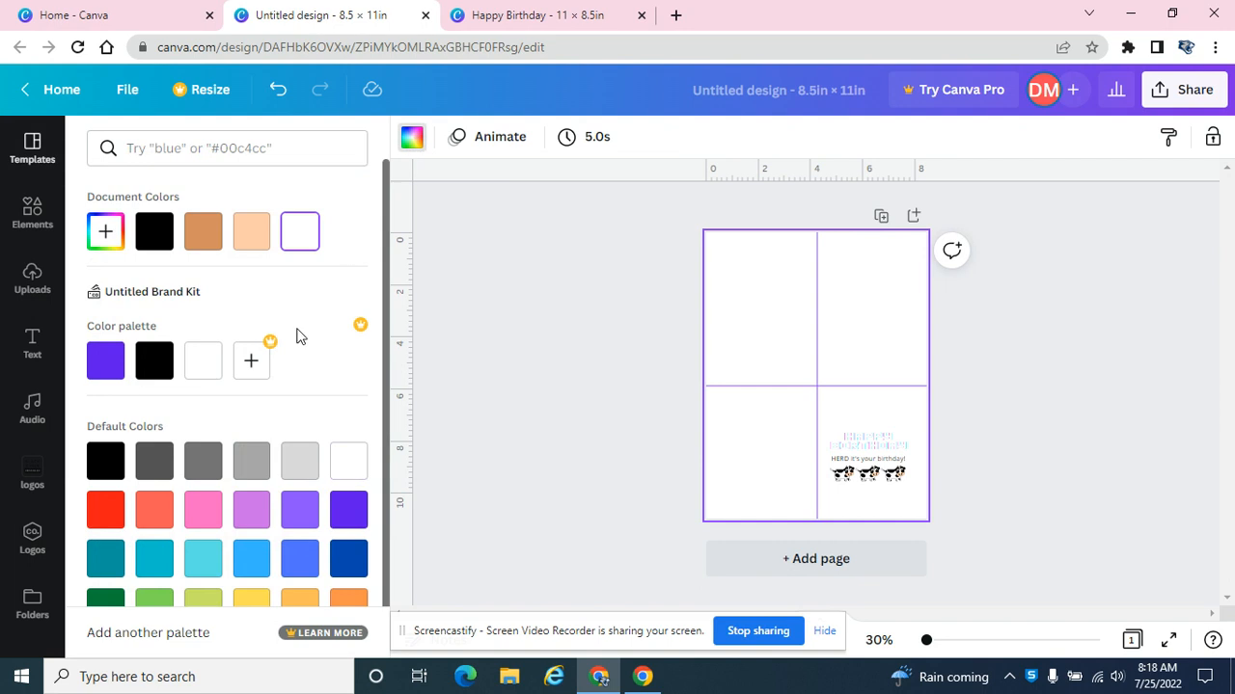
pyautogui.click(203, 509)
pyautogui.click(884, 363)
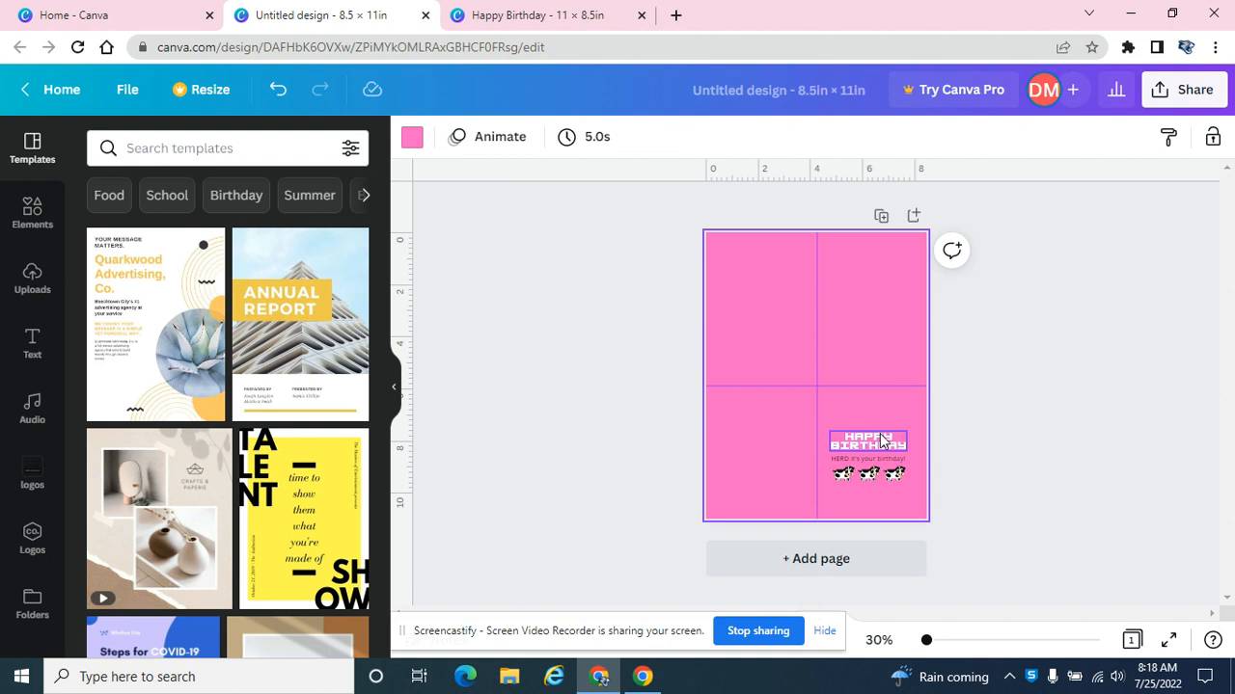
# Copy the heifer text and single cow from the Happy Birthday design into the pink portrait design.
pyautogui.click(551, 19)
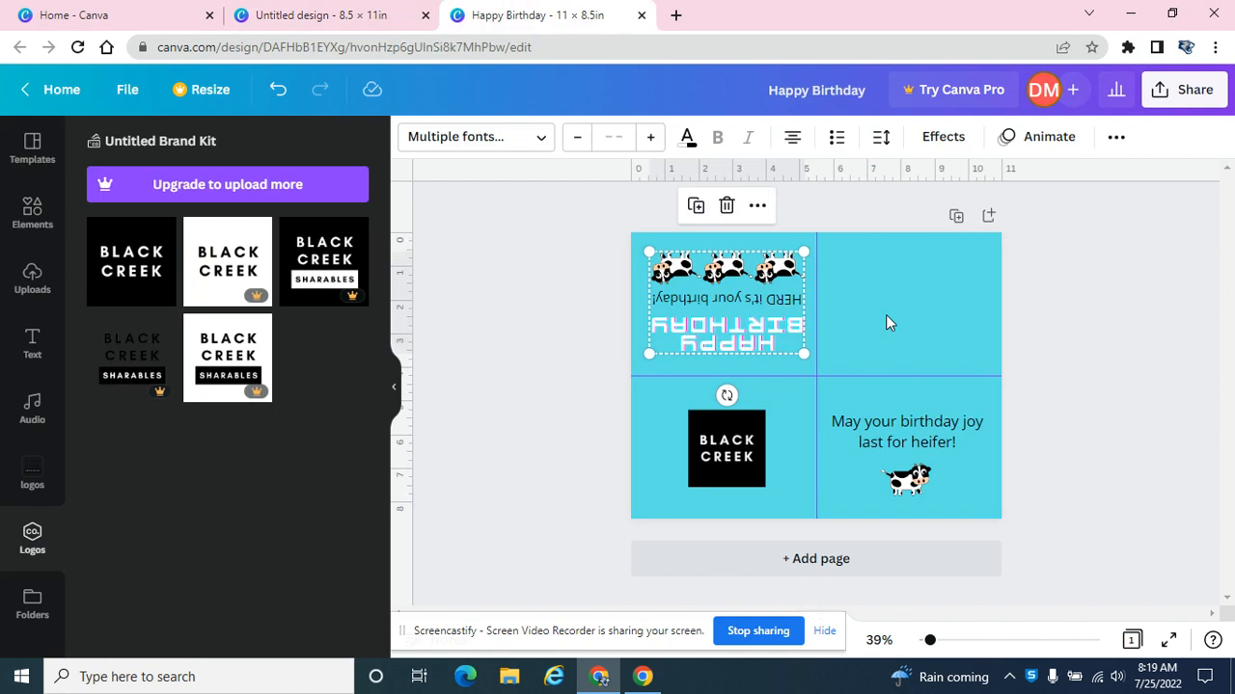
pyautogui.moveTo(1047, 521); pyautogui.dragTo(853, 421)
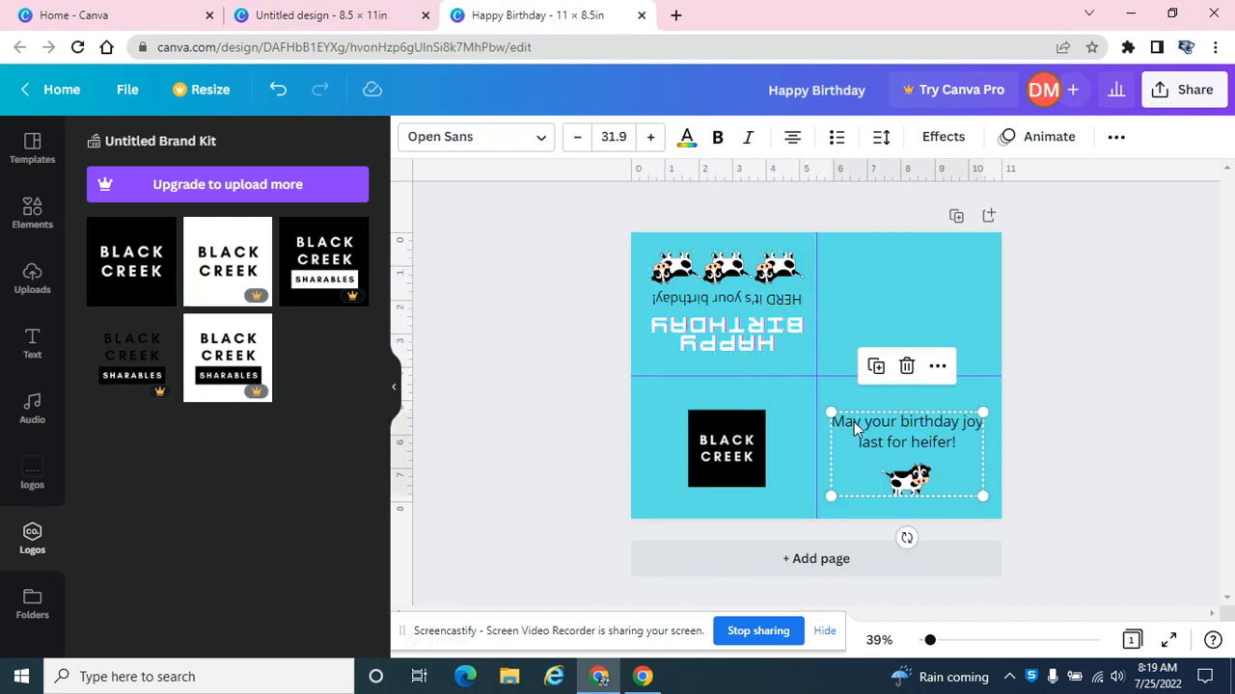
pyautogui.click(318, 16)
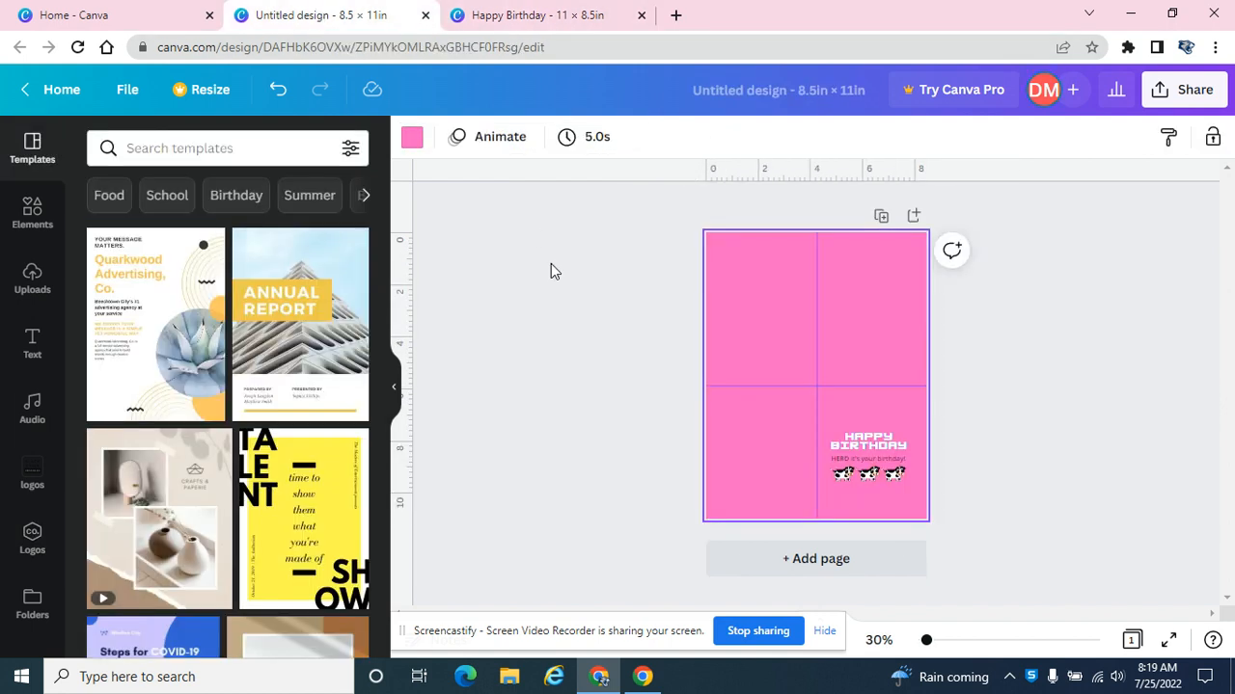
pyautogui.click(773, 299)
pyautogui.hotkey('ctrl', 'v')
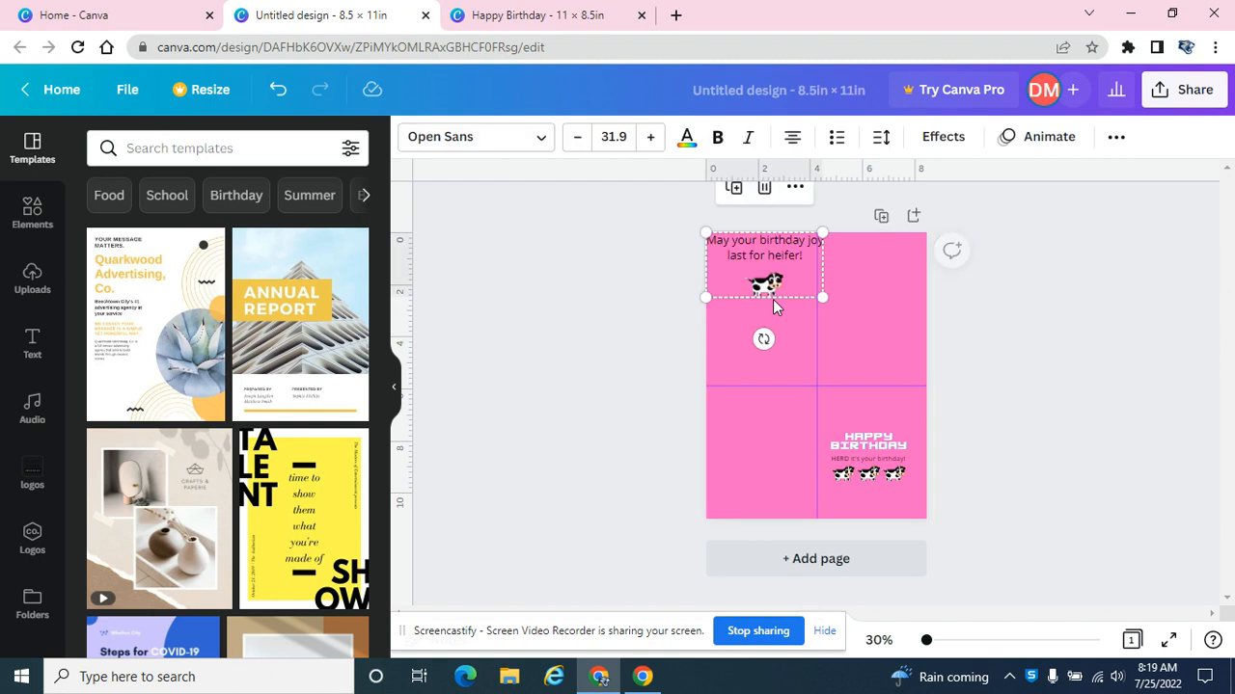
# Turn the heifer text and cow upside down, scale the text to size 23.9, and position both in the upper-left quarter.
pyautogui.moveTo(764, 339); pyautogui.dragTo(757, 302)
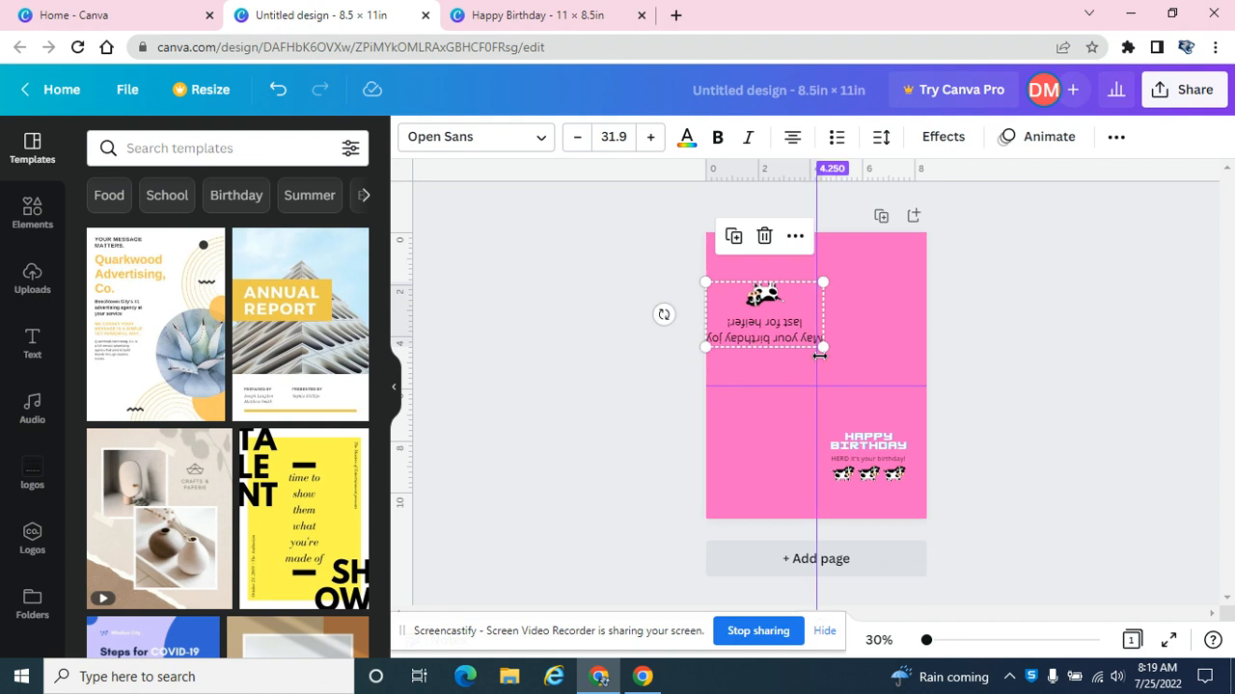
pyautogui.moveTo(821, 346); pyautogui.dragTo(790, 337)
pyautogui.moveTo(744, 301); pyautogui.dragTo(762, 332)
pyautogui.press('Left')
pyautogui.press('Left')
pyautogui.press('Left')
pyautogui.press('Left')
pyautogui.press('Left')
pyautogui.press('Left')
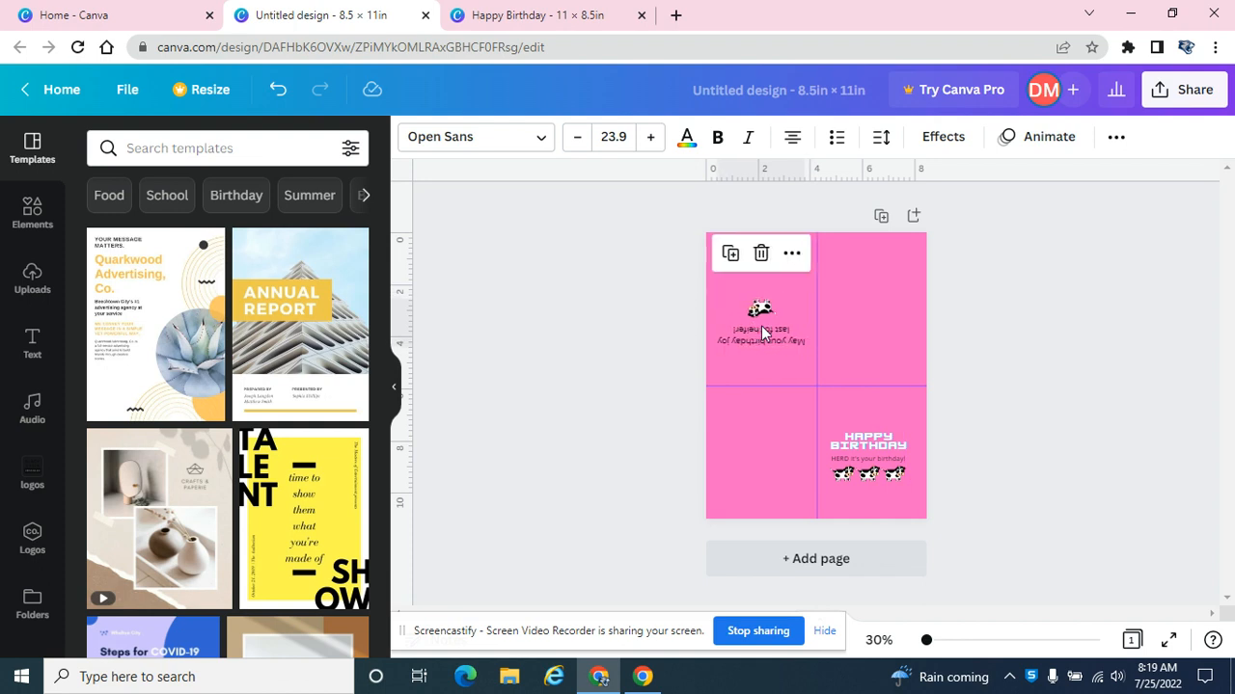
pyautogui.click(709, 263)
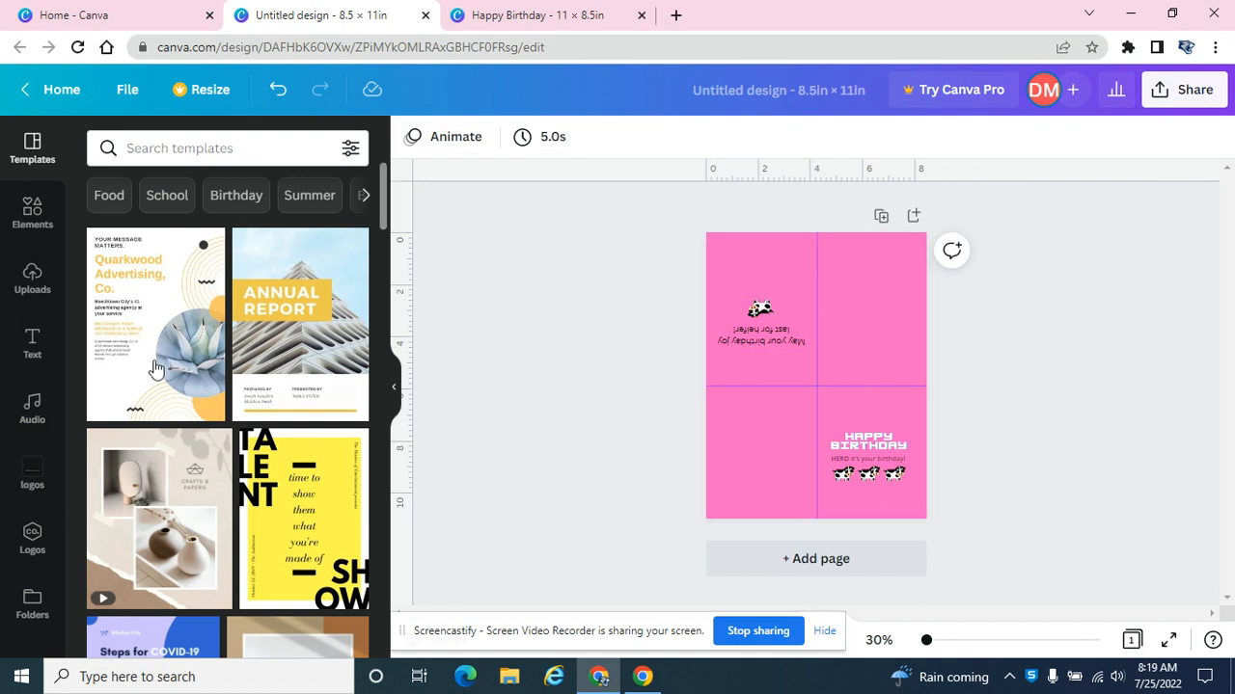
# Insert the white-on-black BLACK CREEK logo, scale it down and place it in the lower-left quarter.
pyautogui.click(31, 540)
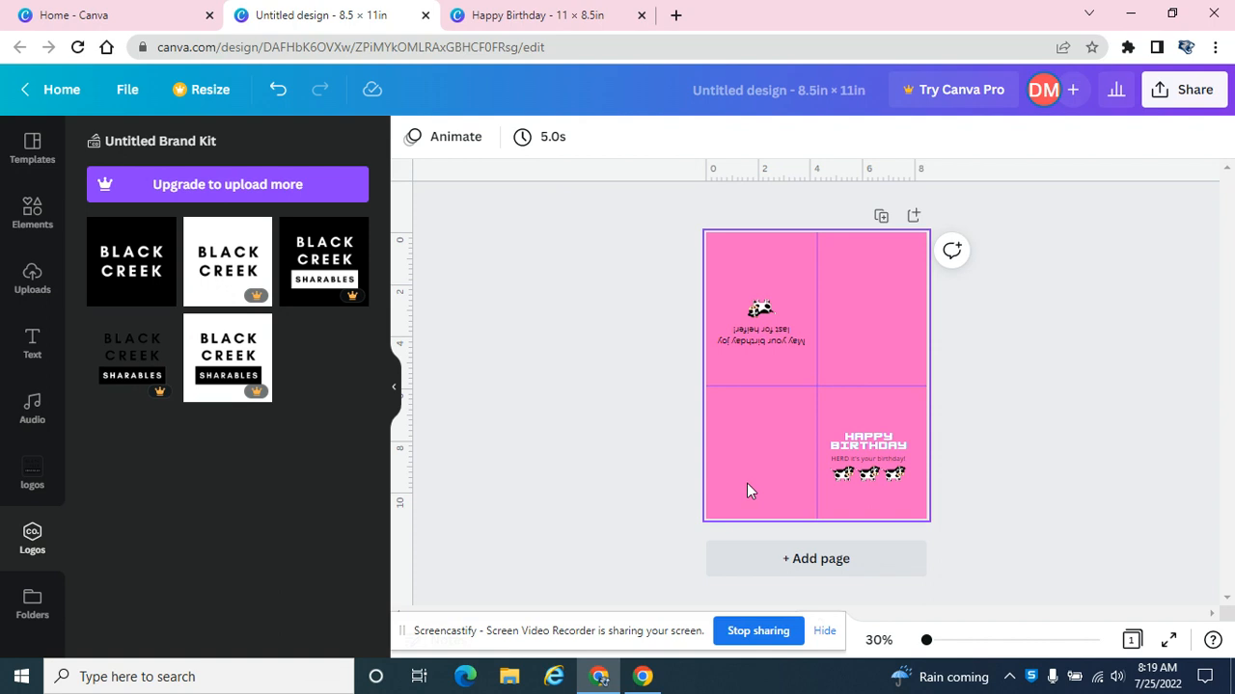
pyautogui.click(132, 283)
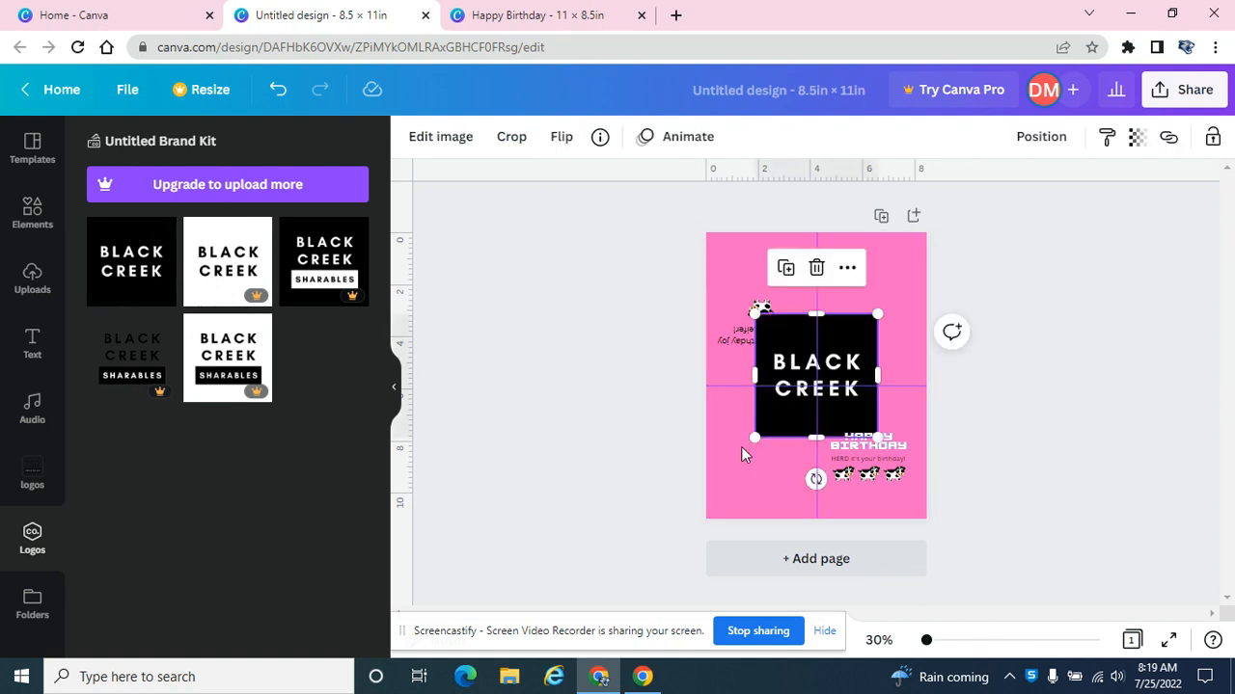
pyautogui.moveTo(751, 437)
pyautogui.mouseDown()
pyautogui.moveTo(823, 368)
pyautogui.moveTo(771, 448)
pyautogui.mouseUp()
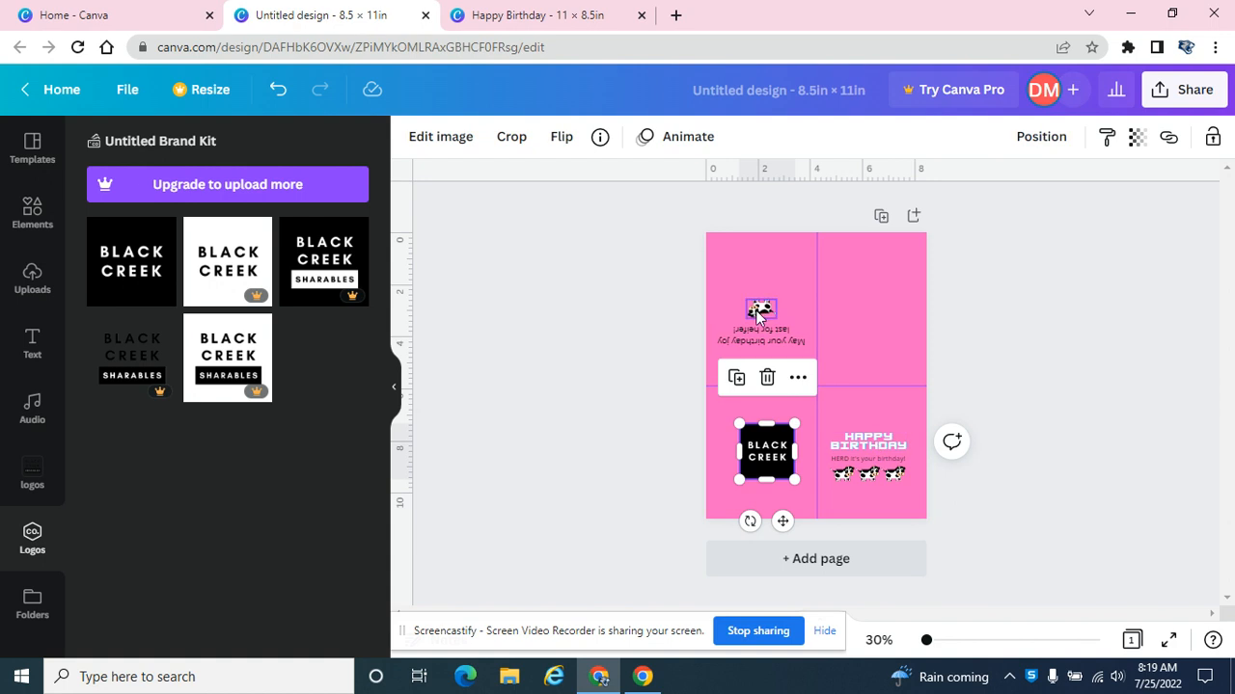
pyautogui.click(1133, 342)
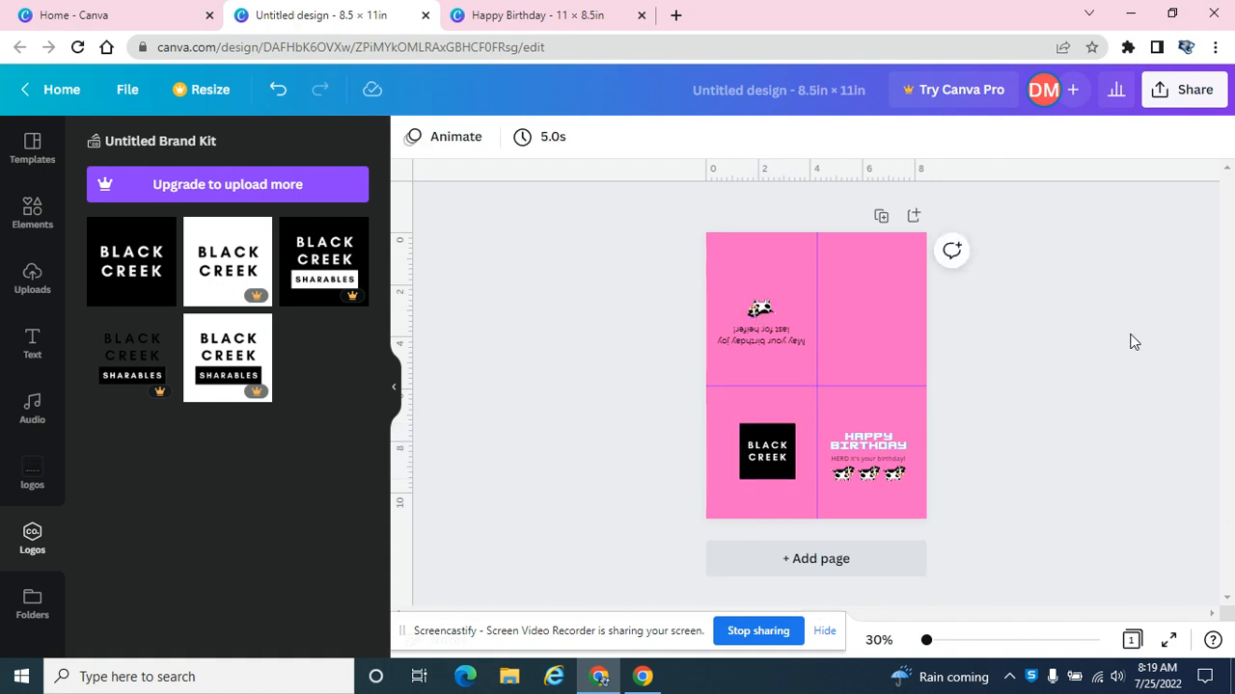